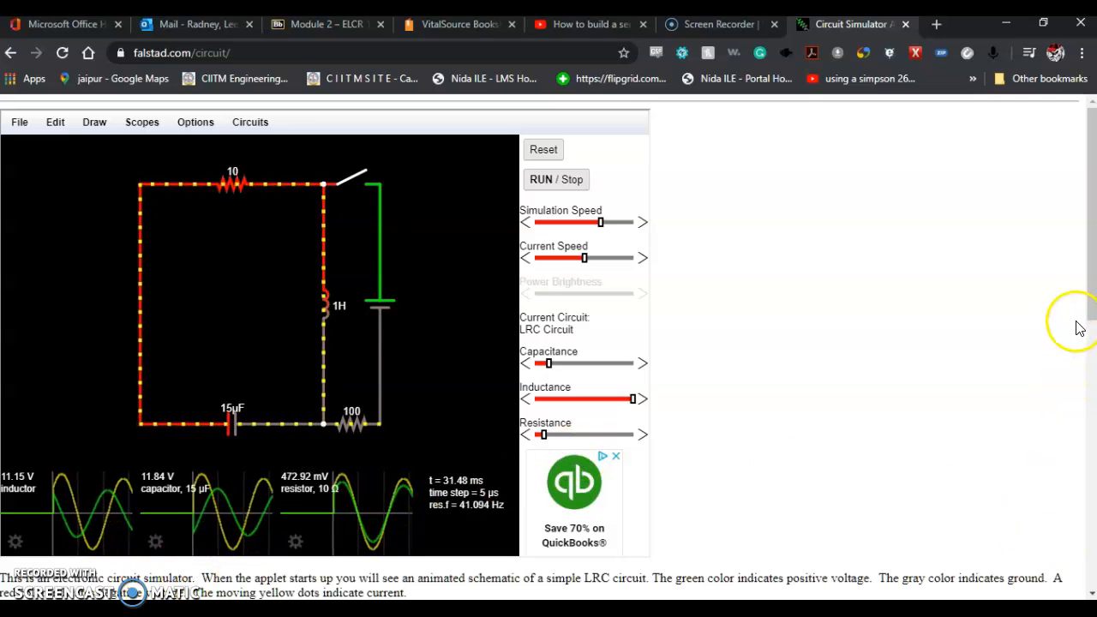
Open the full-screen version of the circuit simulator and load a blank circuit
scroll(1082, 318, down, 2)
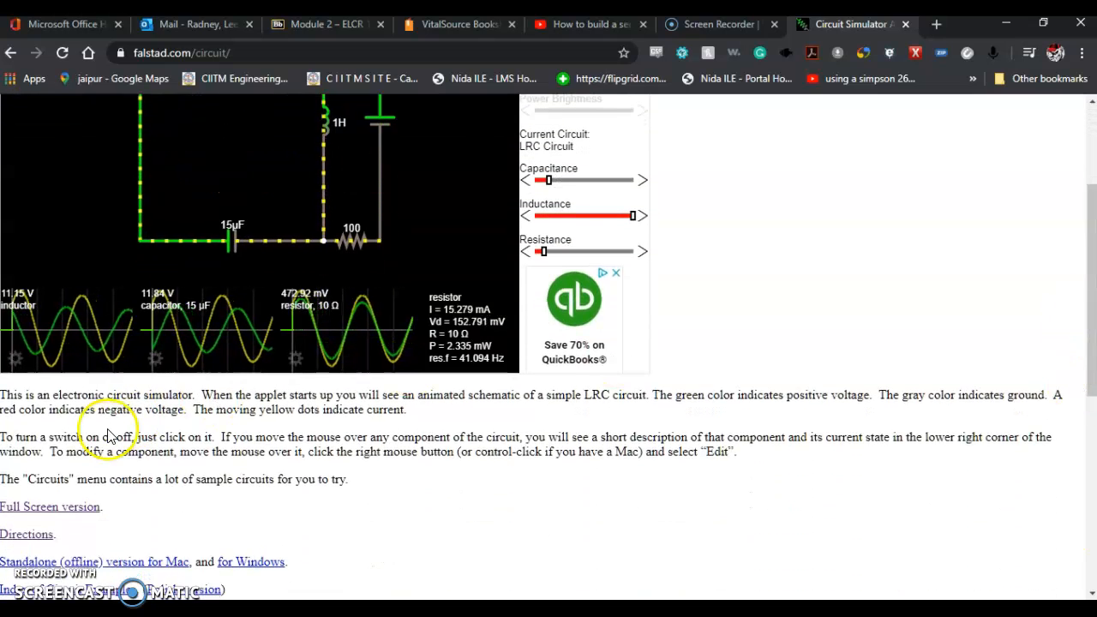
click(69, 506)
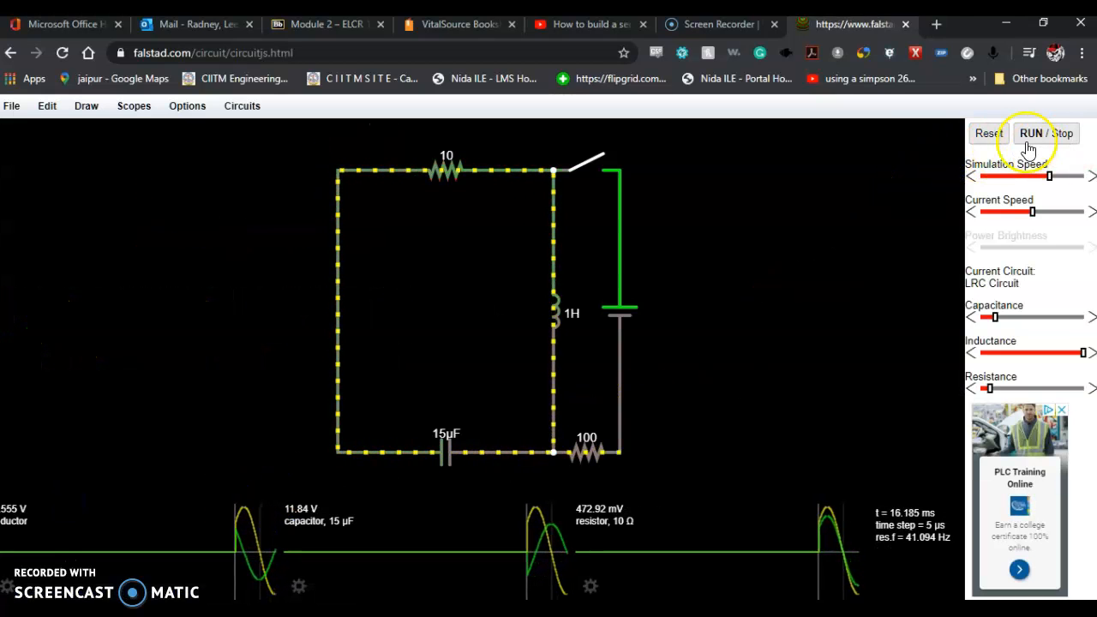
click(241, 105)
mouse_move(276, 339)
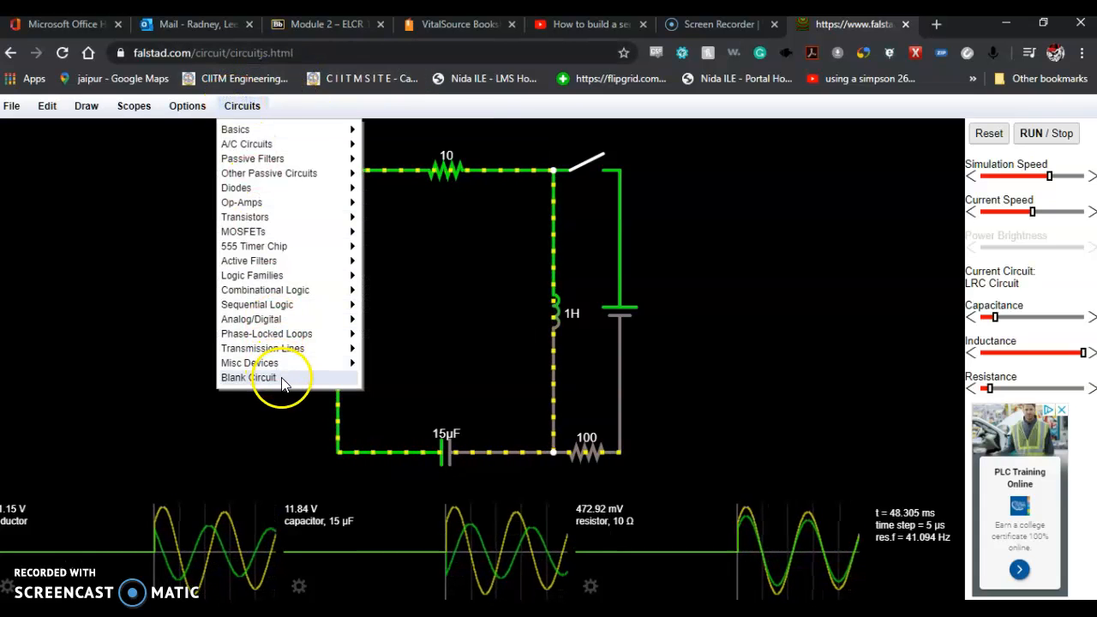
click(278, 378)
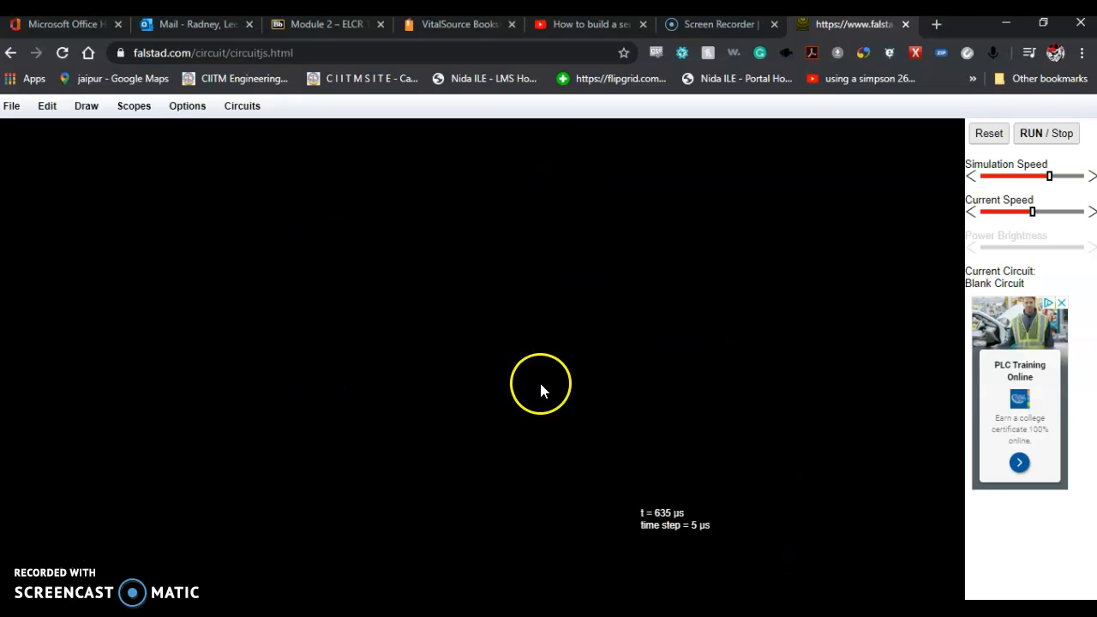
Add a two-terminal voltage source, drawn vertically in the upper part of the blank canvas with its positive terminal up
click(86, 106)
mouse_move(116, 159)
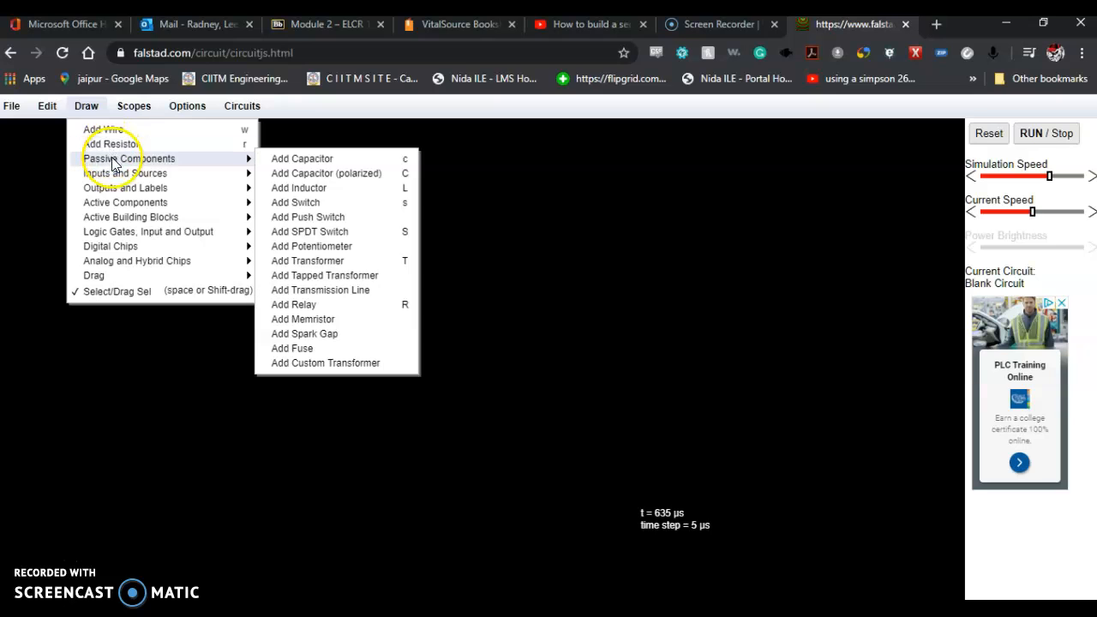
mouse_move(129, 187)
mouse_move(216, 176)
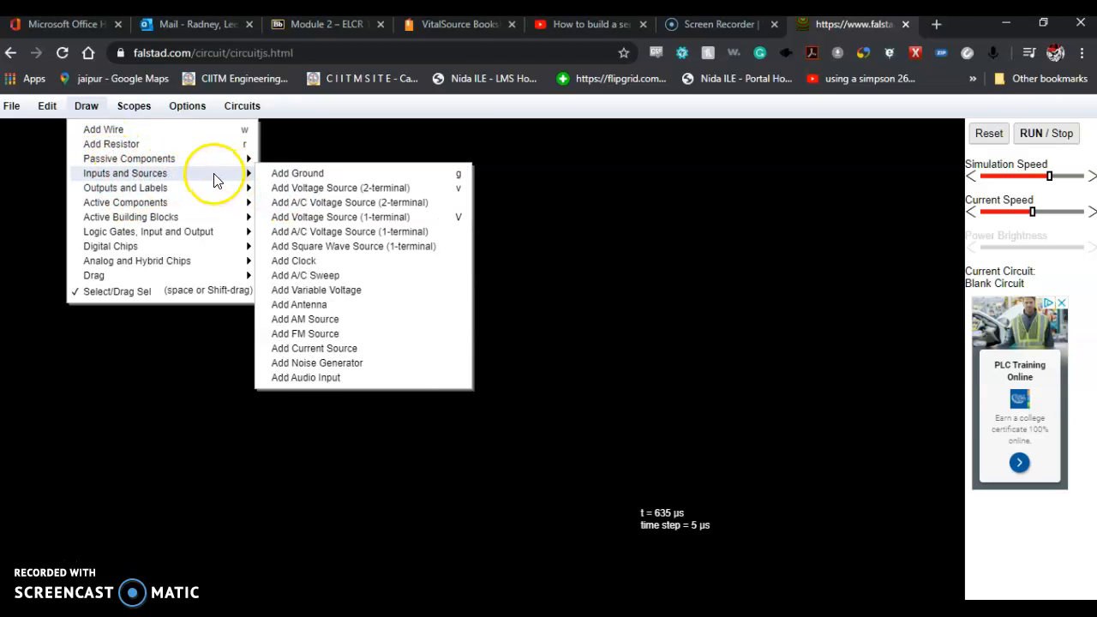
click(337, 187)
drag(337, 240, 342, 183)
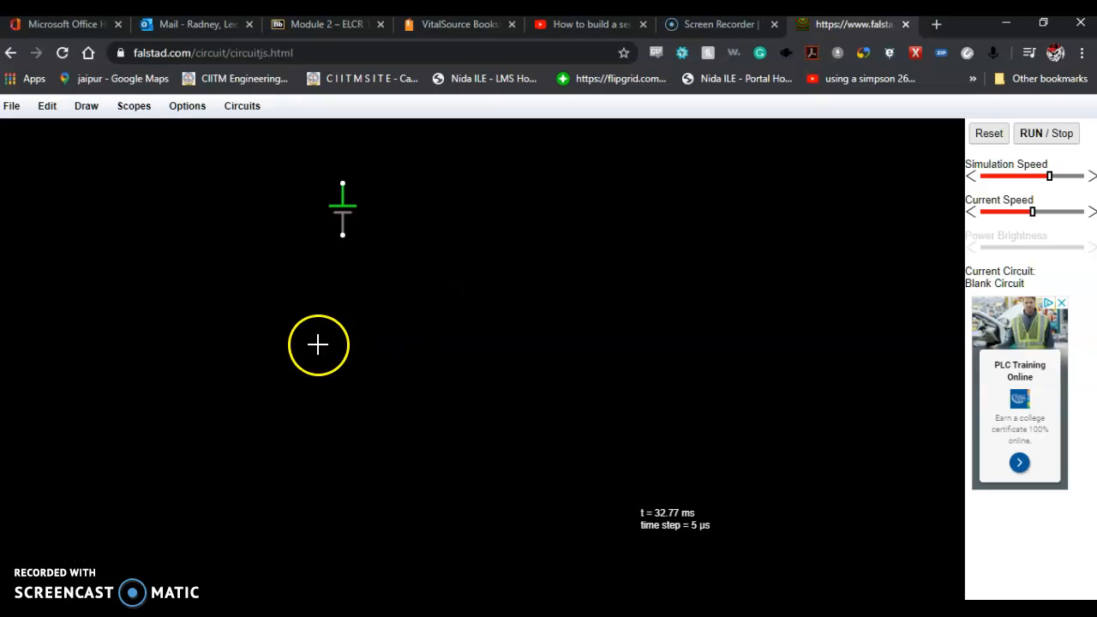
drag(328, 338, 406, 315)
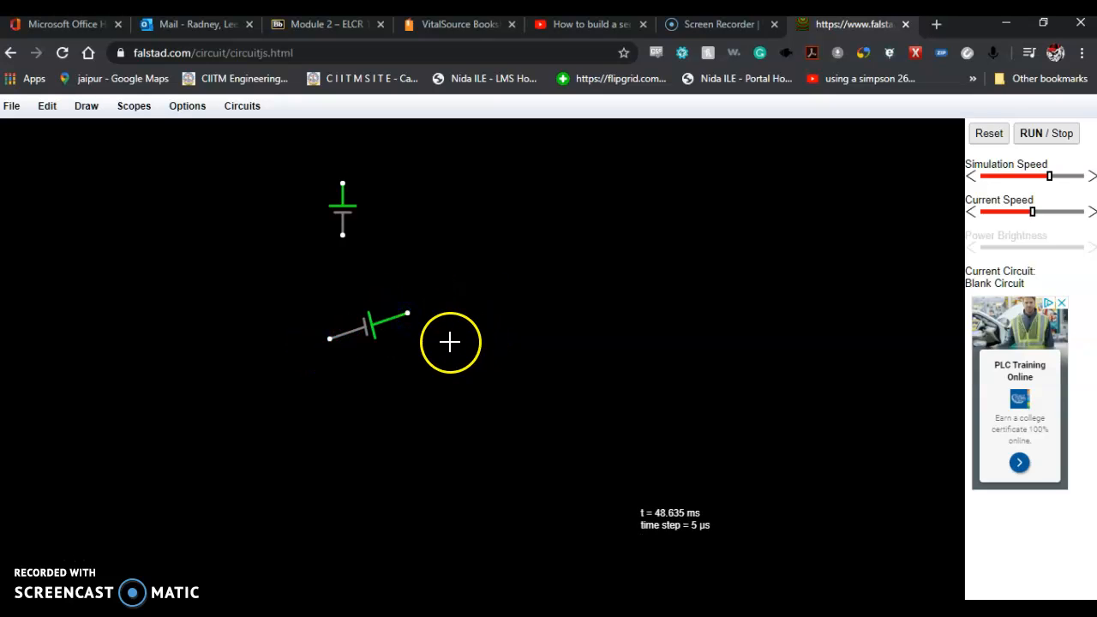
right_click(385, 314)
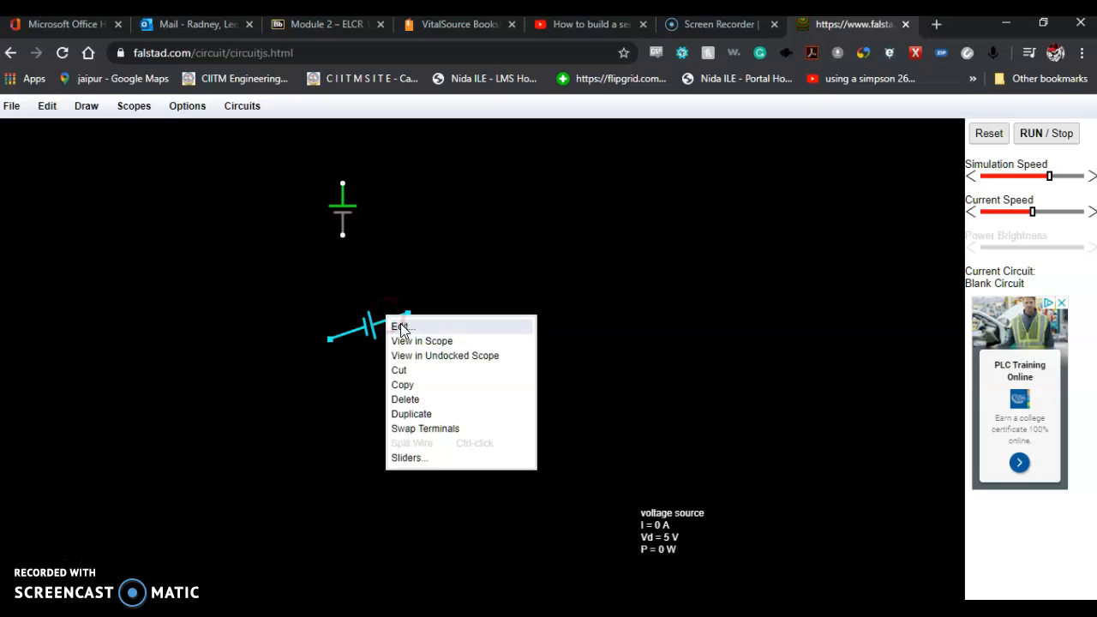
click(400, 326)
right_click(372, 329)
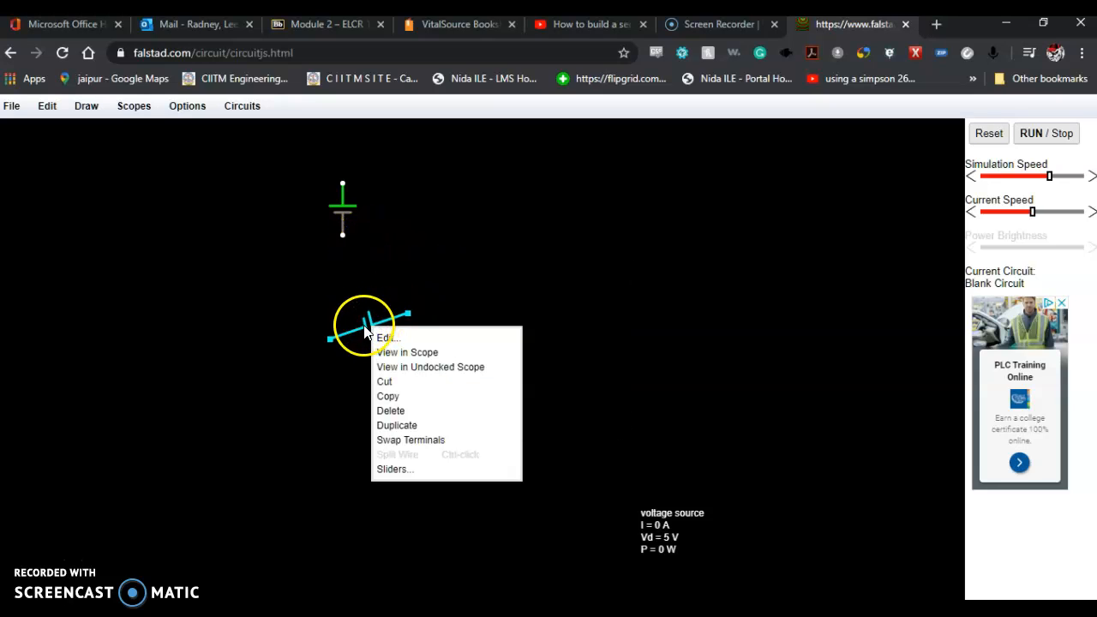
click(366, 331)
right_click(367, 331)
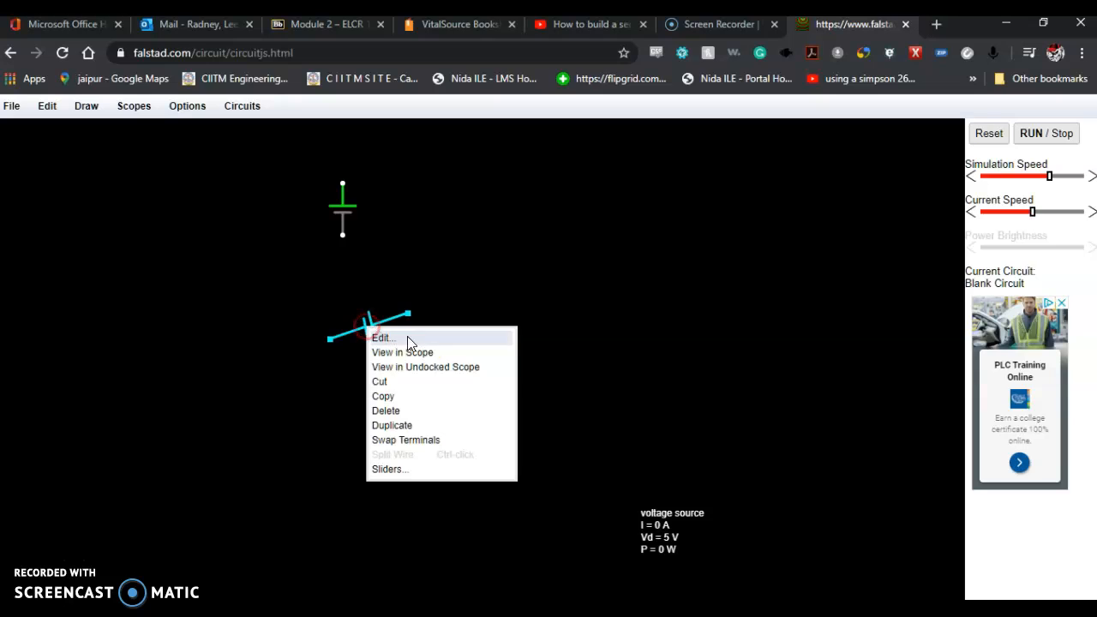
click(391, 383)
Move the voltage source lower on the canvas and draw two vertical resistors to its right, one above the other
click(351, 224)
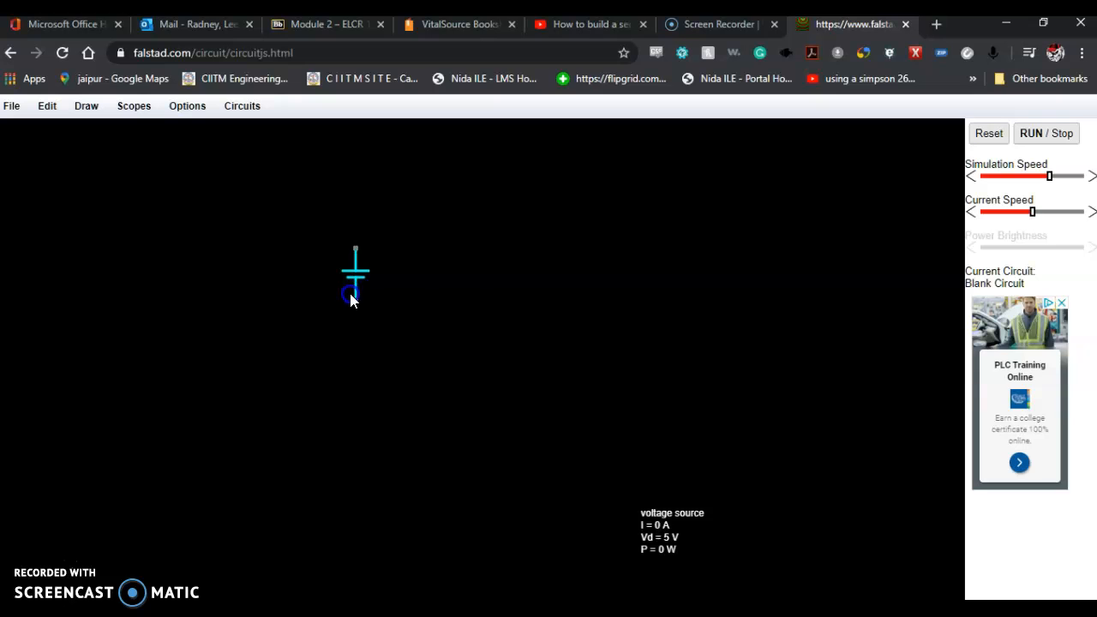
click(492, 300)
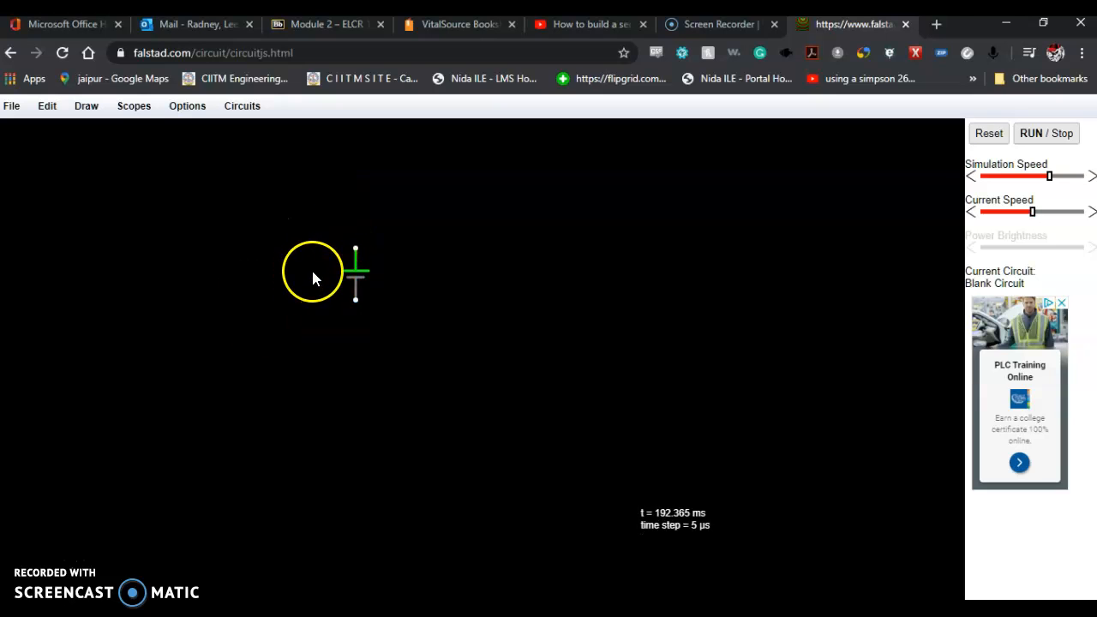
click(89, 106)
mouse_move(85, 107)
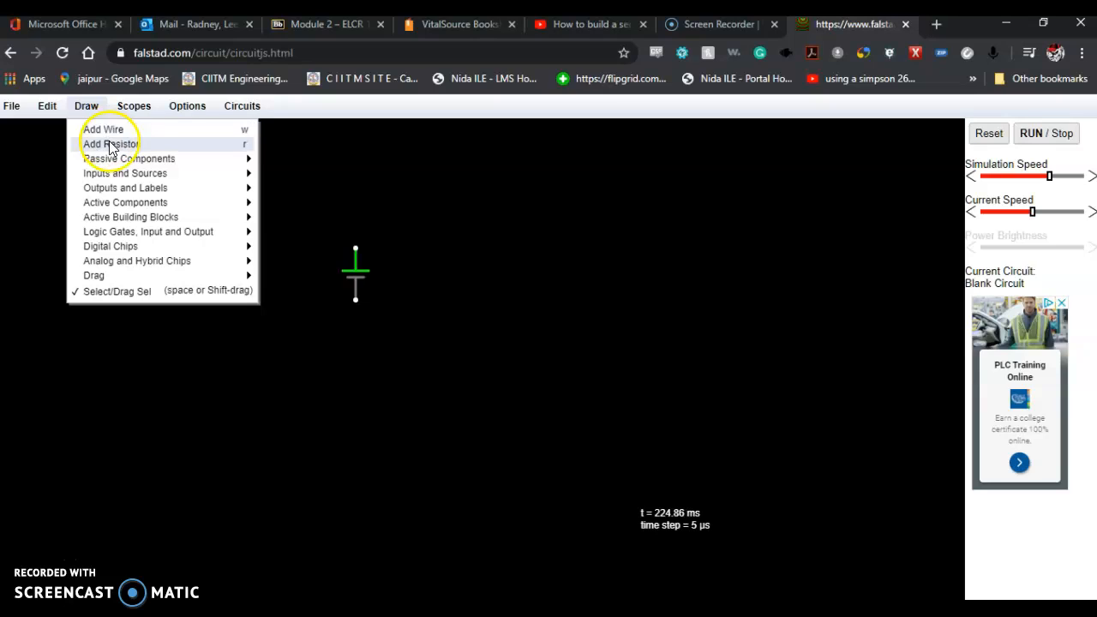
click(109, 141)
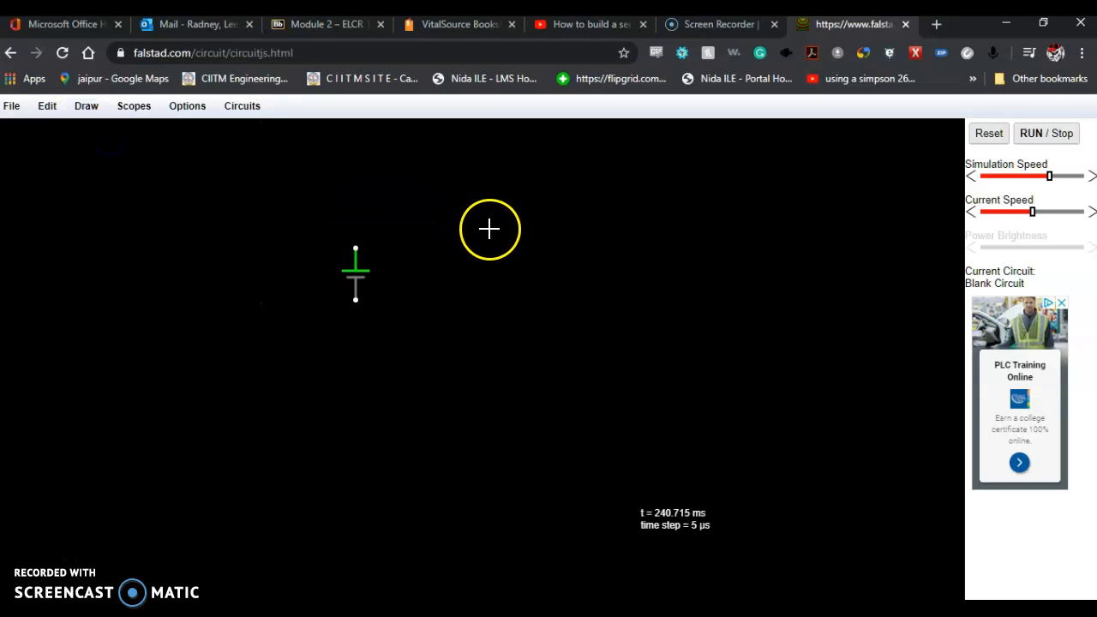
drag(488, 217, 487, 215)
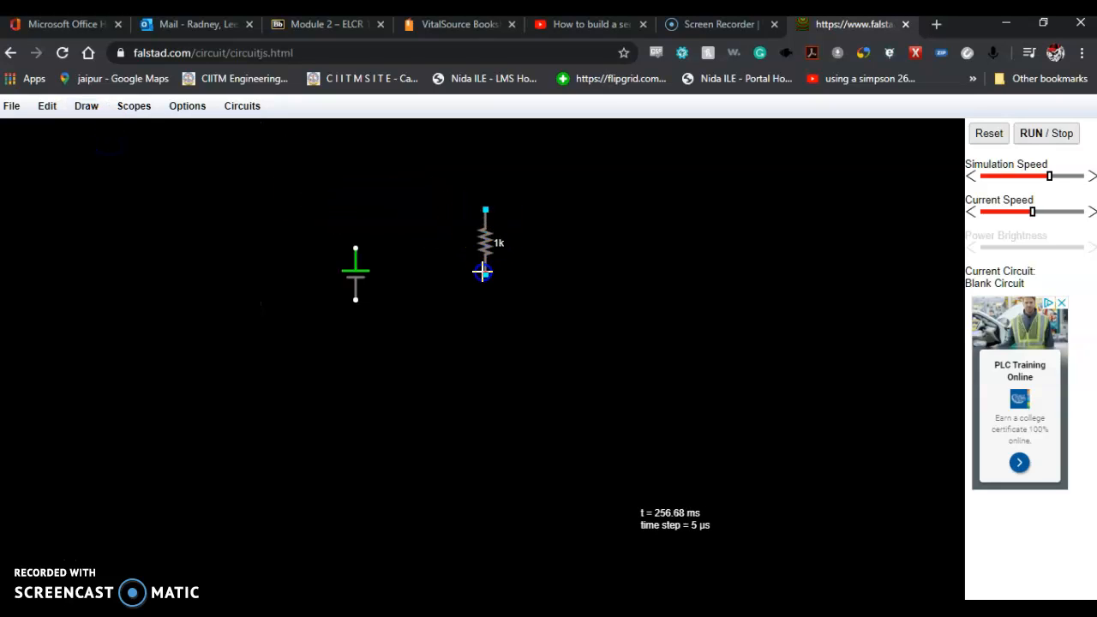
drag(482, 272, 484, 274)
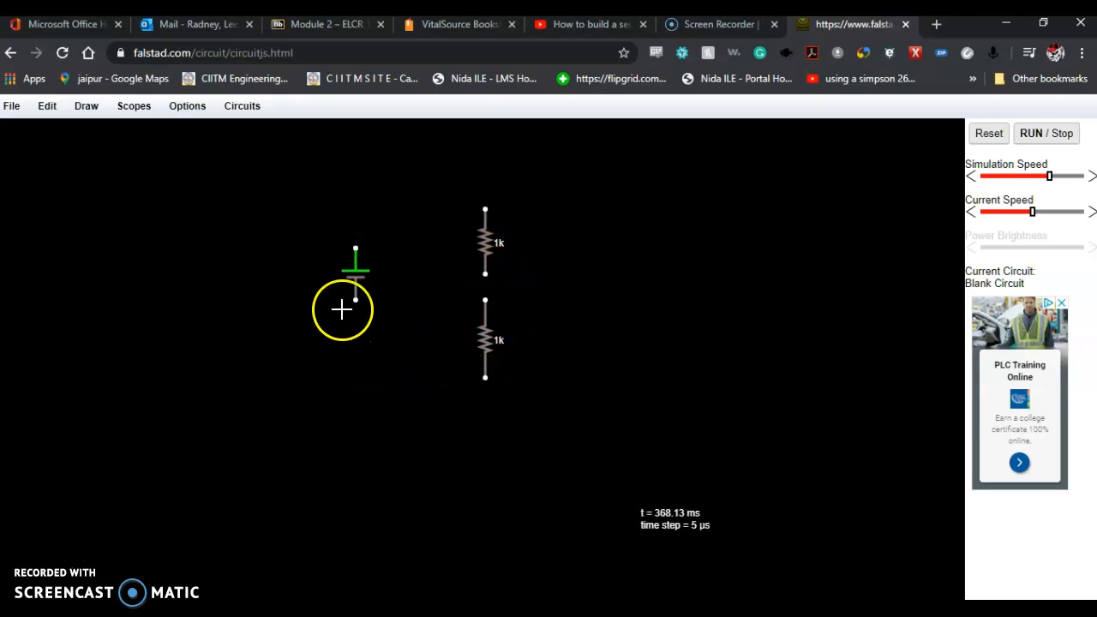
Run wires from the voltage source's positive terminal upward and across to the top of the upper resistor
click(89, 108)
click(107, 129)
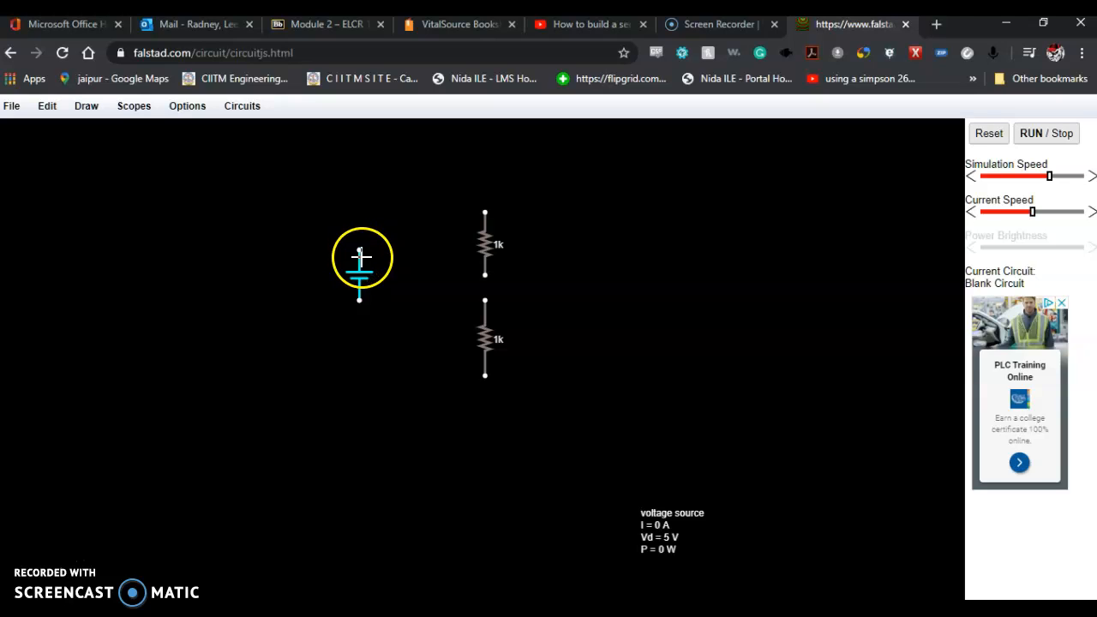
drag(359, 250, 360, 214)
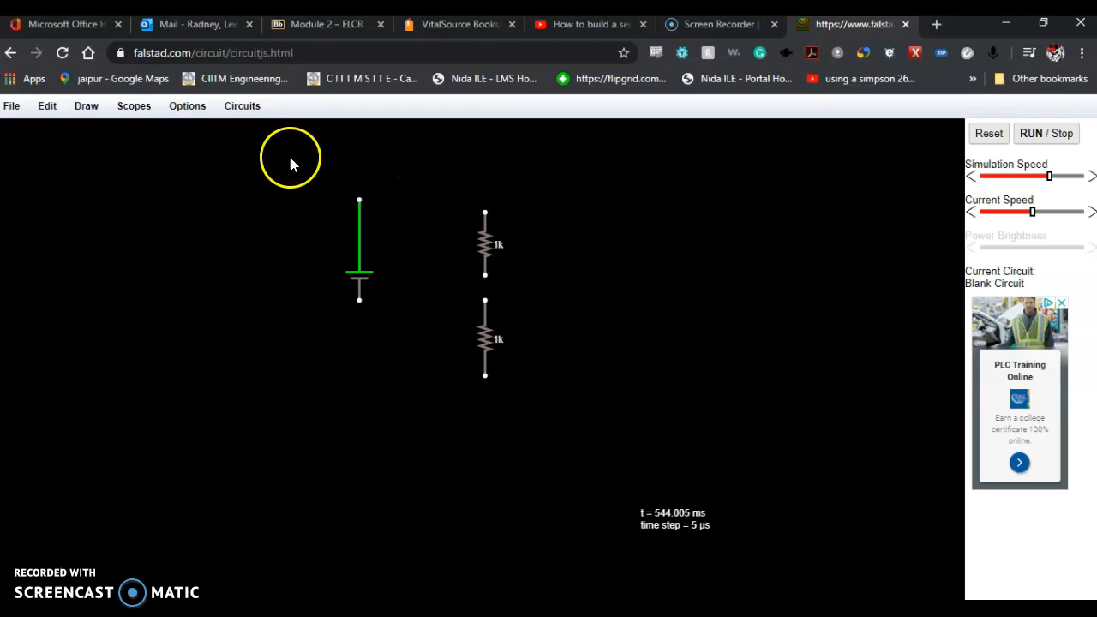
click(83, 112)
click(96, 128)
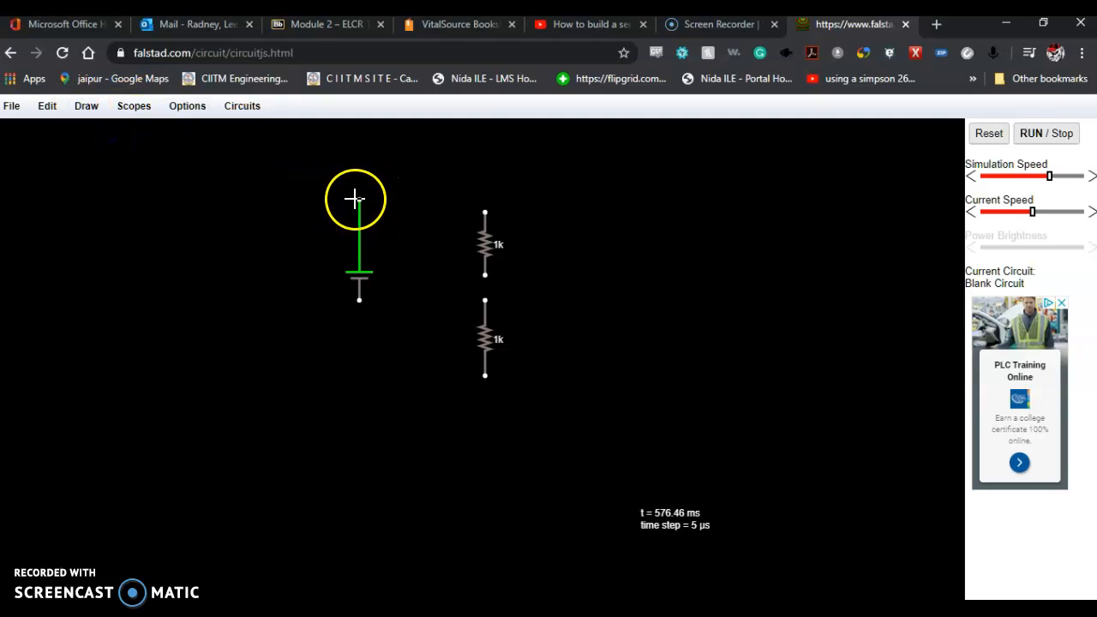
drag(359, 199, 482, 197)
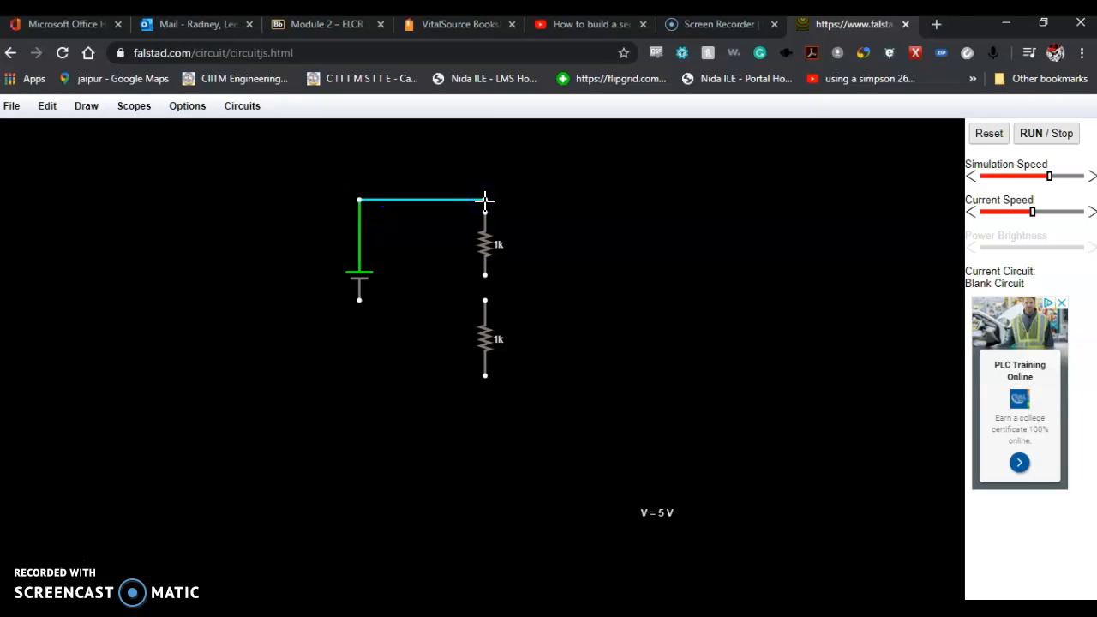
Wire the two resistors in series and connect the lower resistor's bottom end back to the source's negative terminal
drag(485, 277, 484, 299)
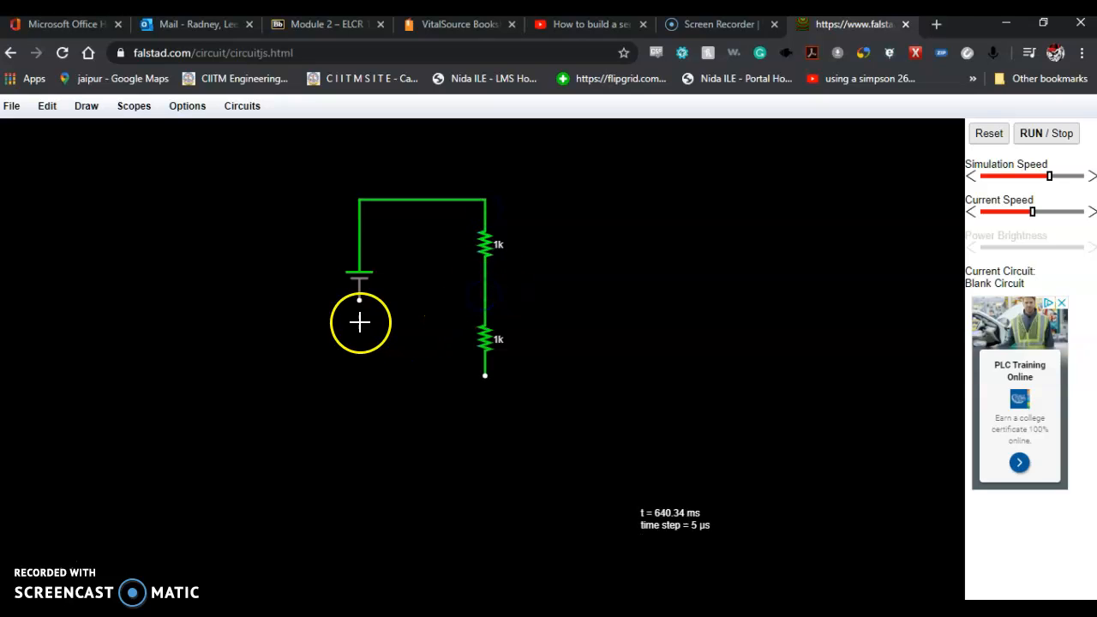
drag(359, 304, 365, 375)
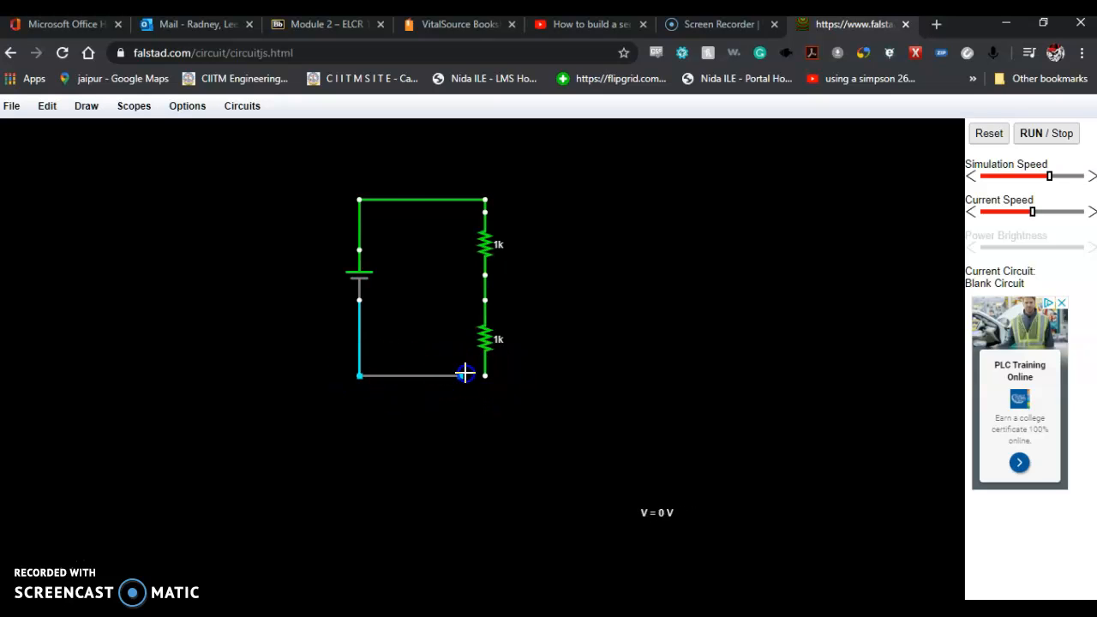
drag(486, 372, 486, 375)
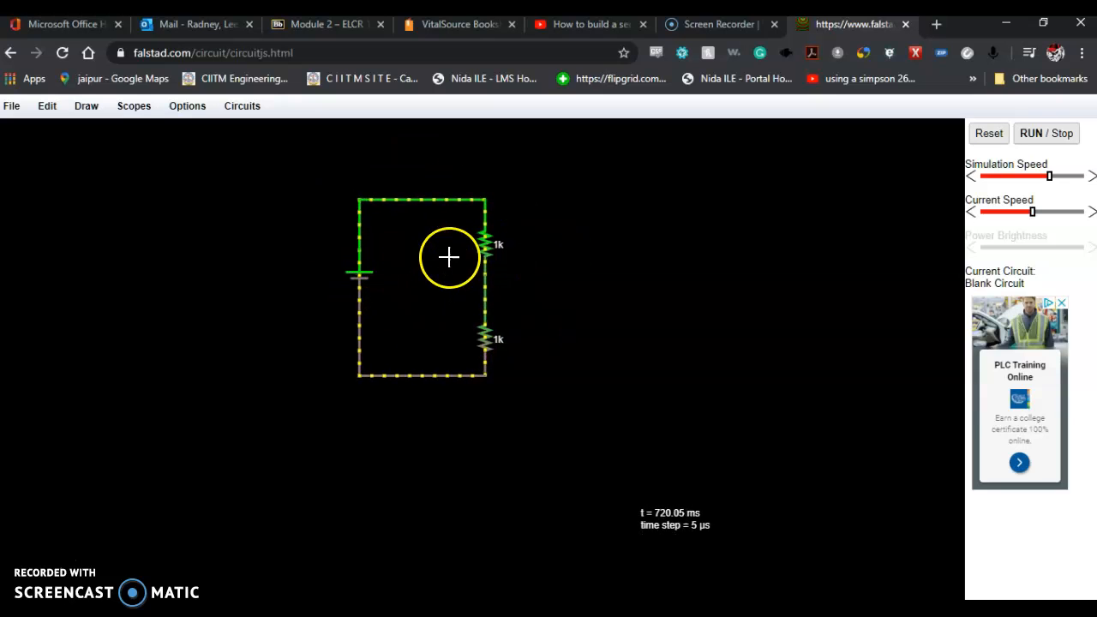
Look at the breadboard series circuit video on YouTube, and return to the circuit simulator
click(592, 24)
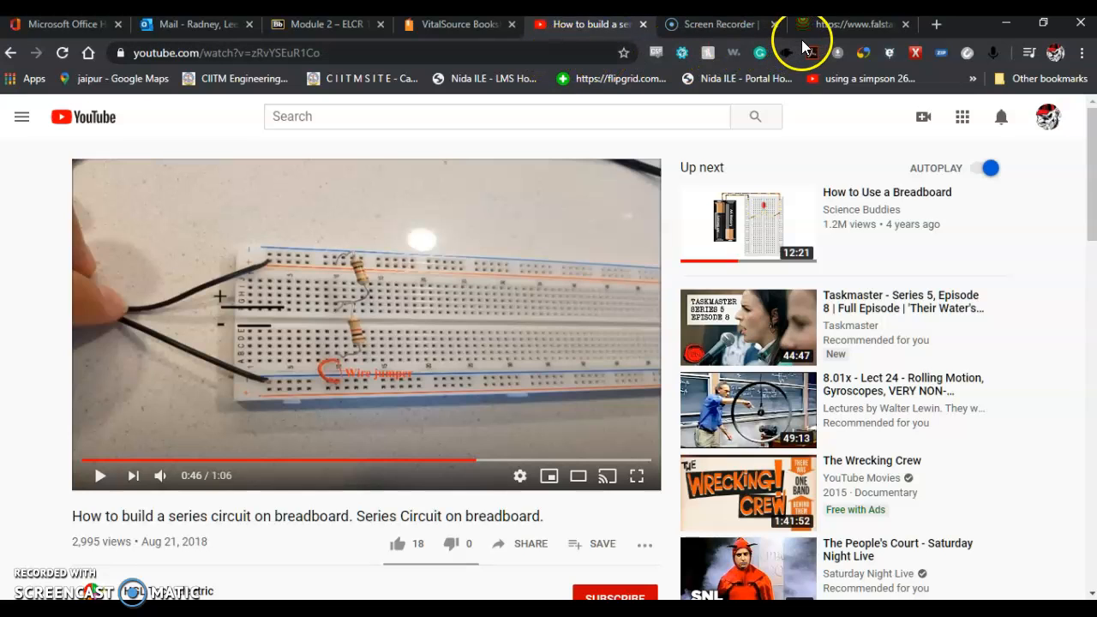
click(847, 24)
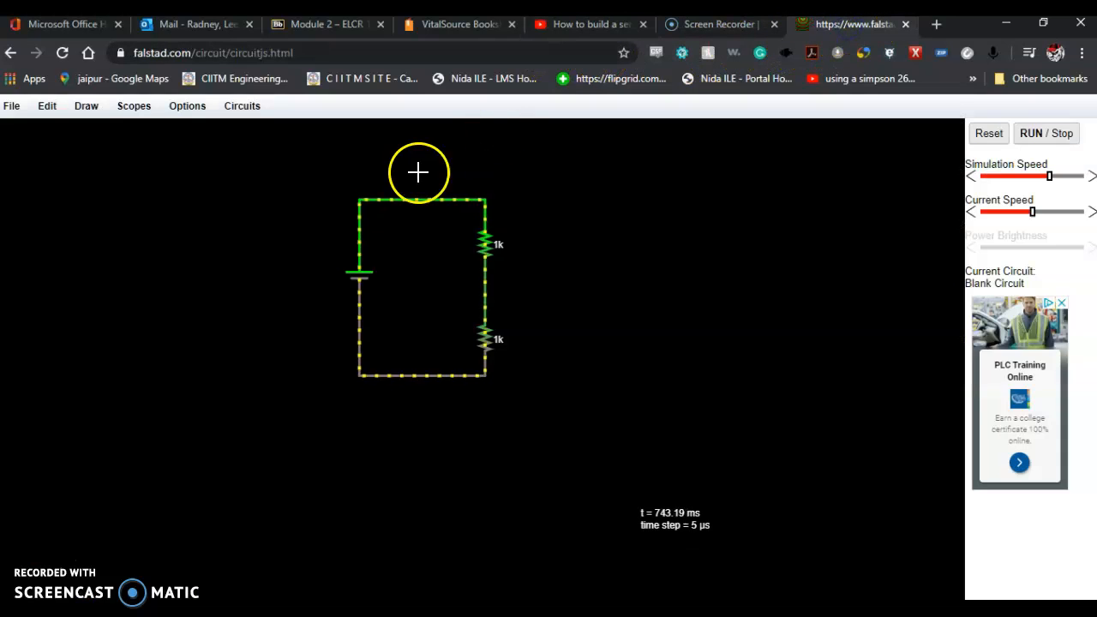
Set the voltage source's voltage to 10 V
right_click(361, 273)
click(397, 279)
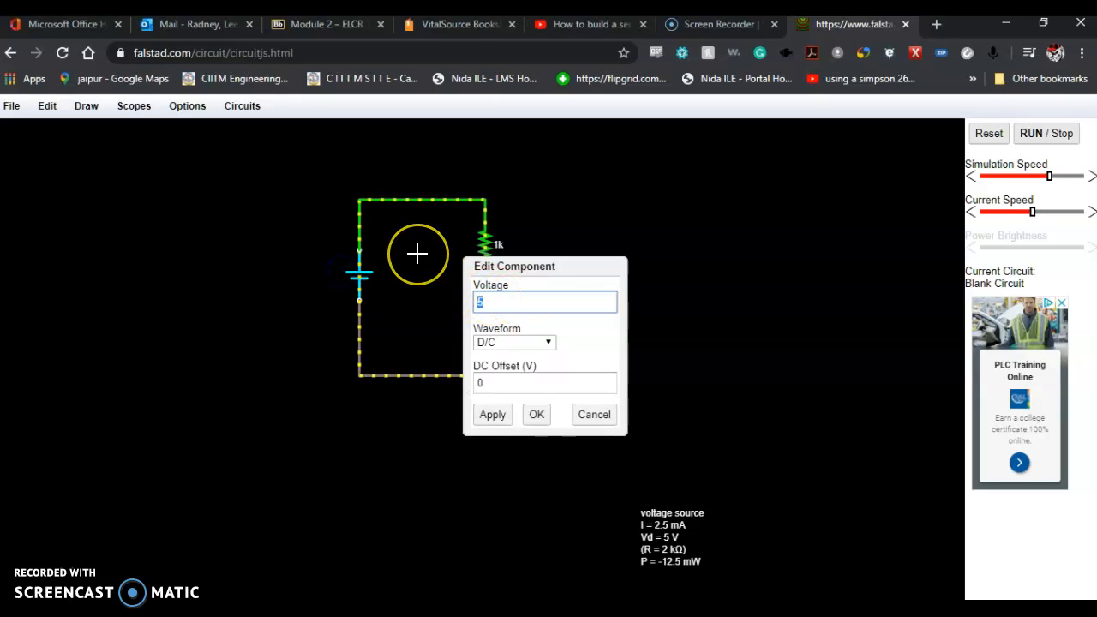
text(10)
key(Return)
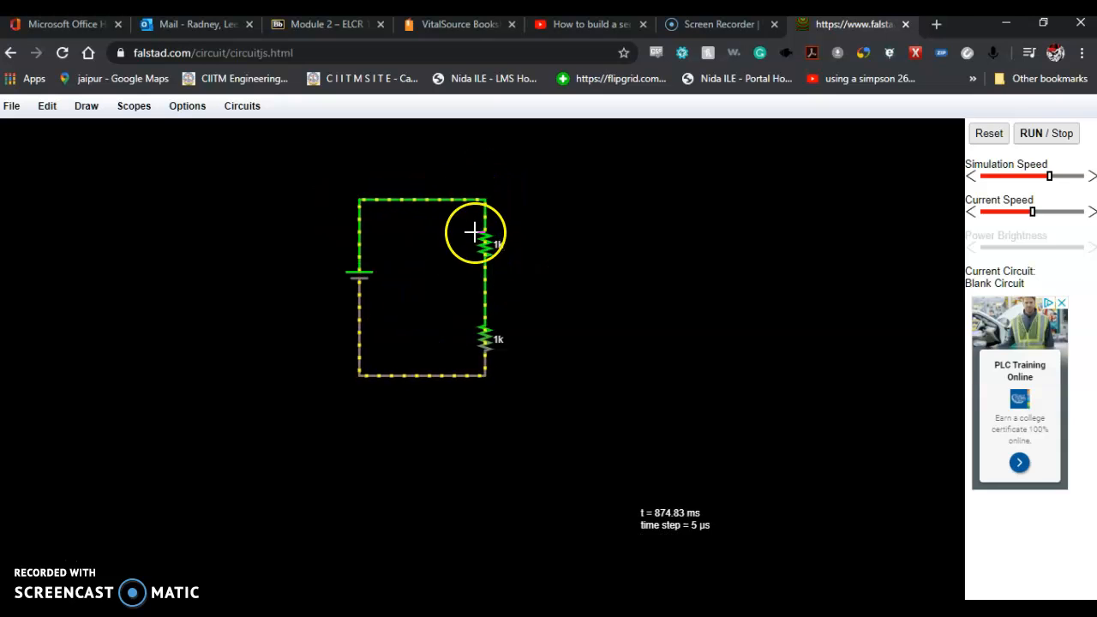
Add a ground below the circuit's lower-left corner, connected to the source's negative side
mouse_move(484, 218)
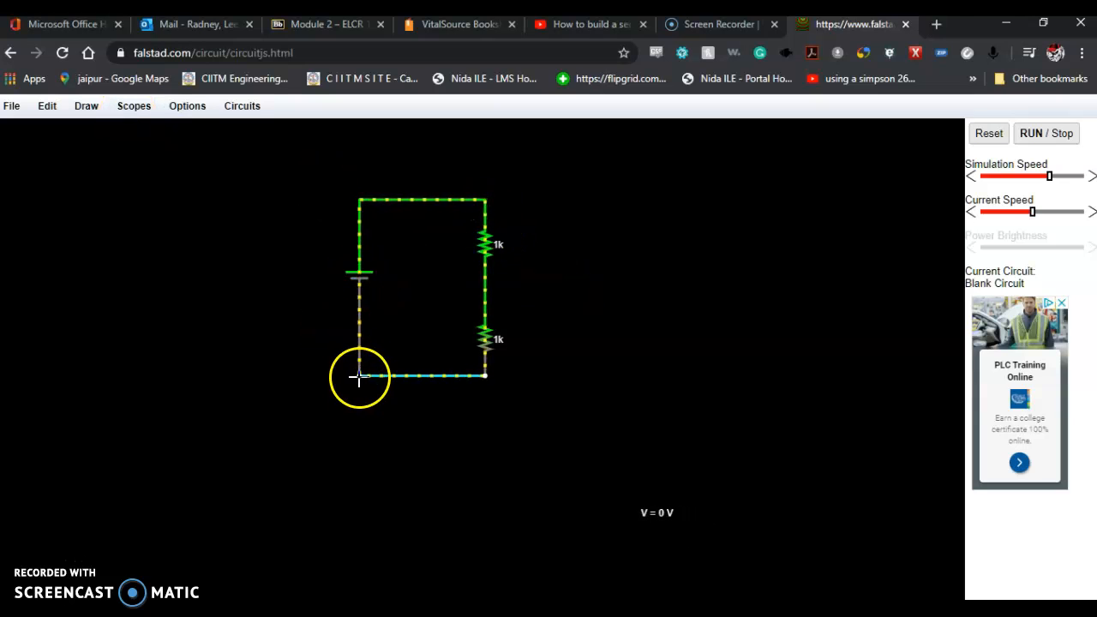
click(90, 109)
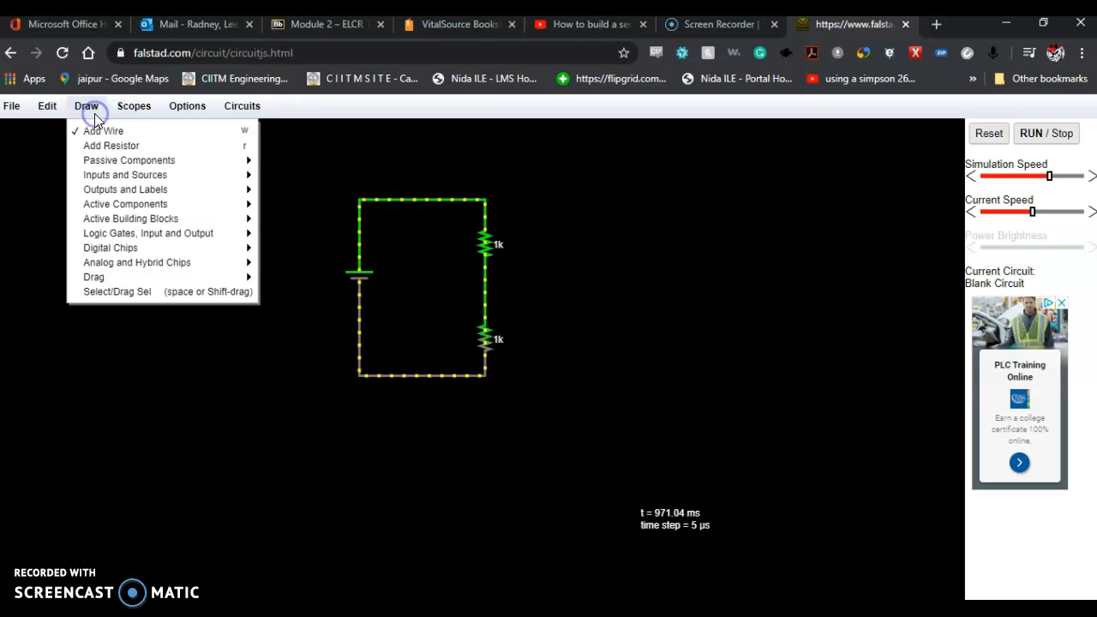
mouse_move(109, 166)
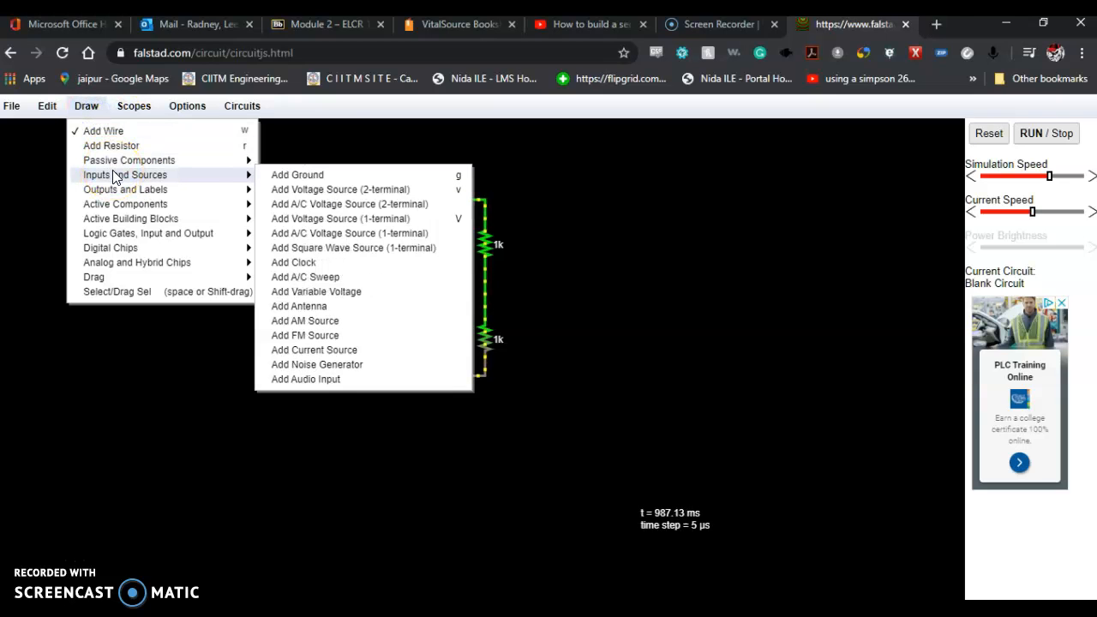
click(318, 175)
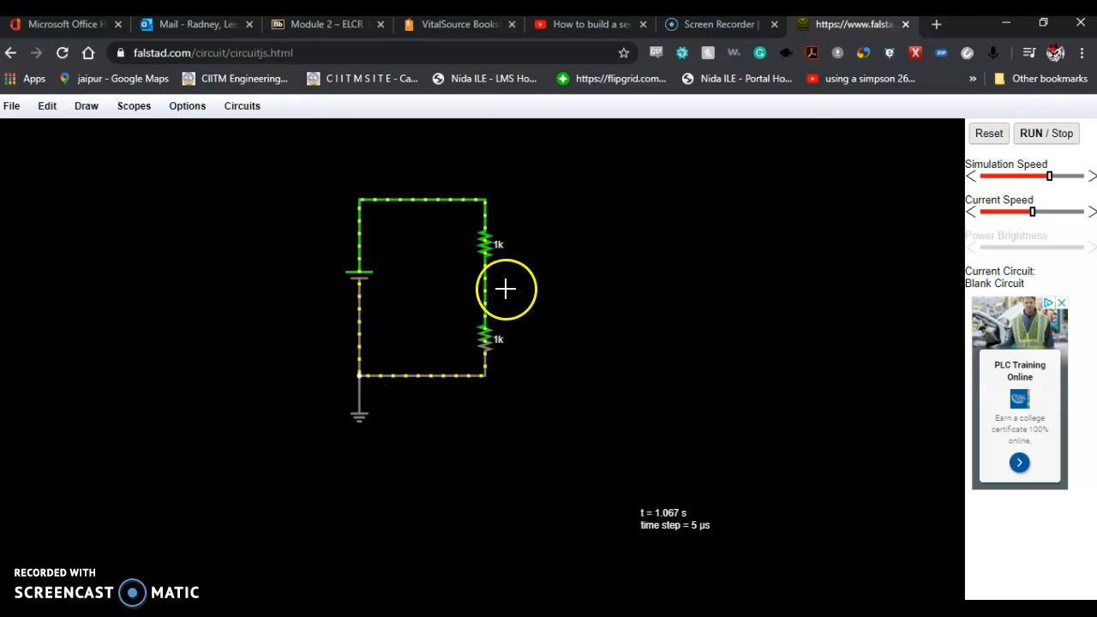
click(94, 108)
click(129, 190)
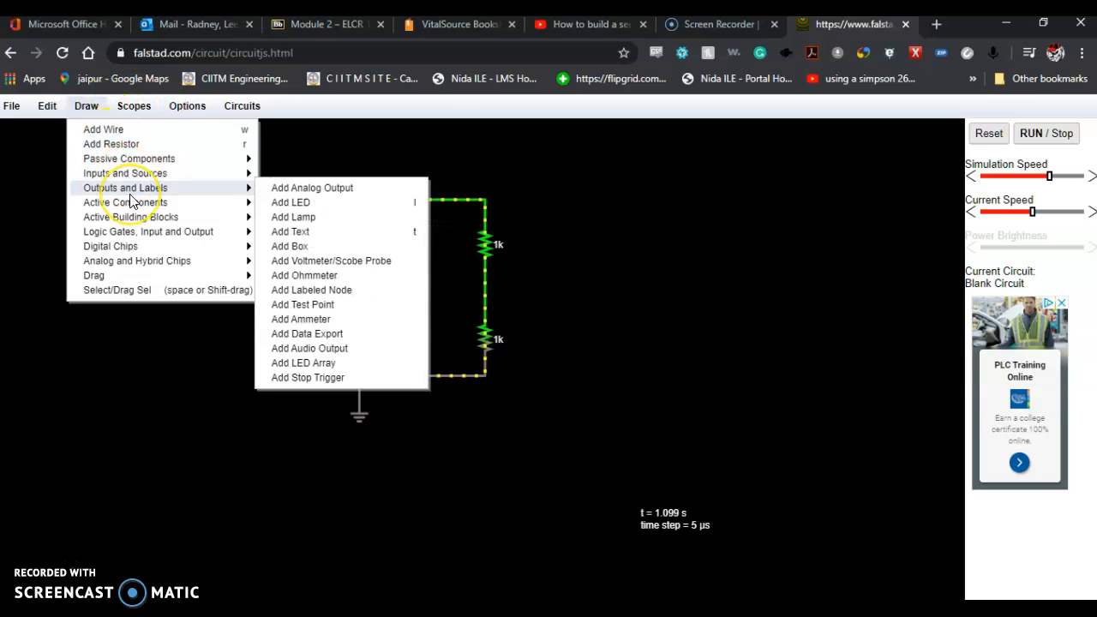
click(134, 204)
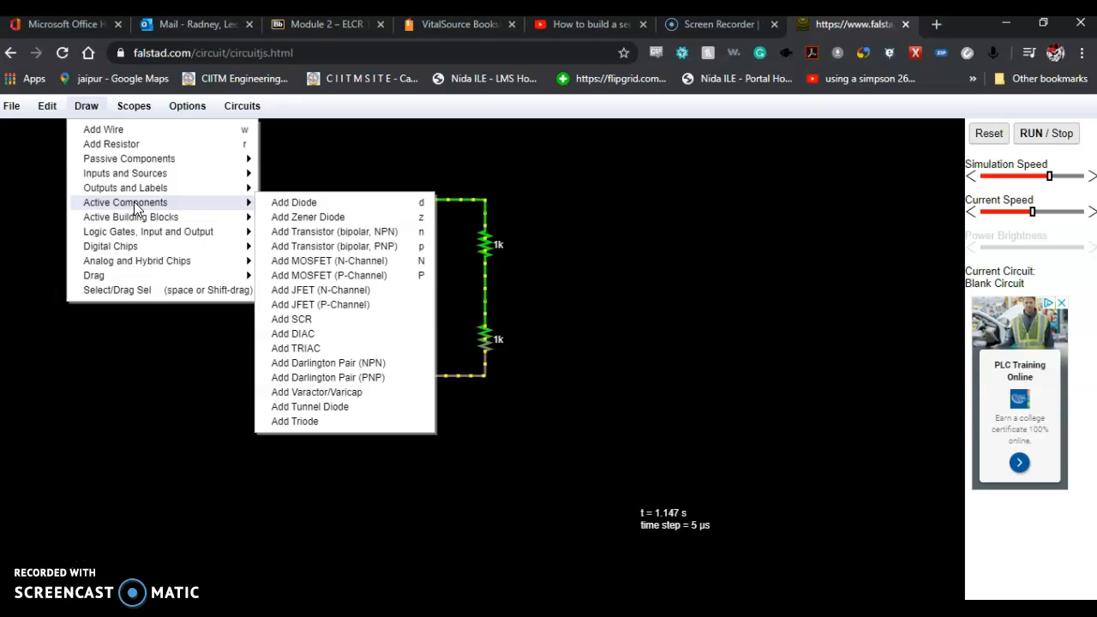
click(130, 107)
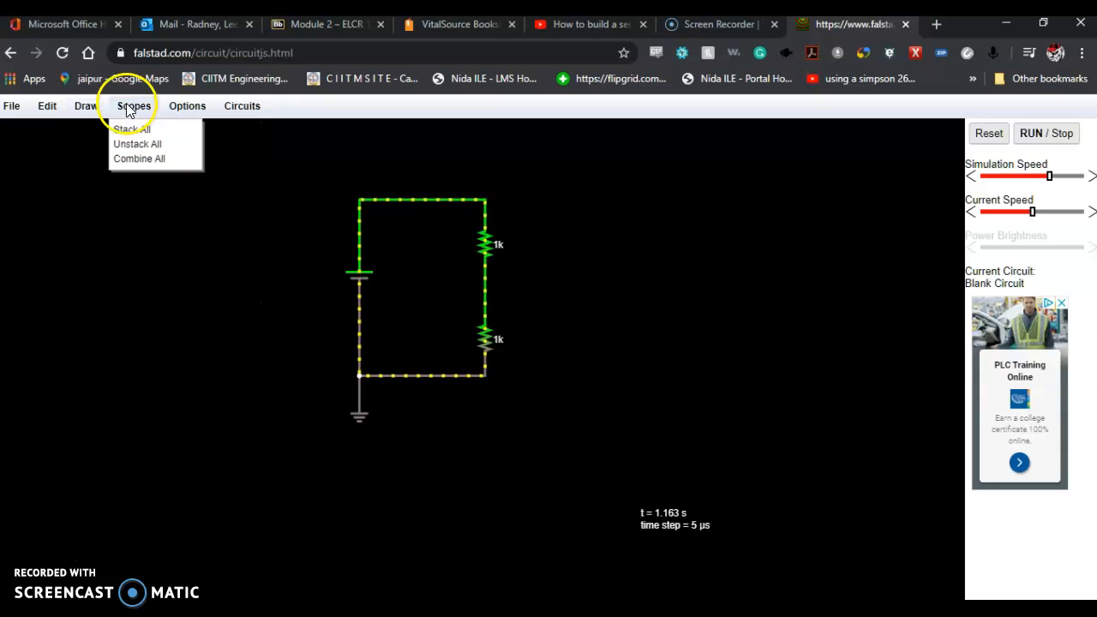
Place a vertical voltmeter/scope probe beside the upper resistor
click(86, 106)
click(147, 176)
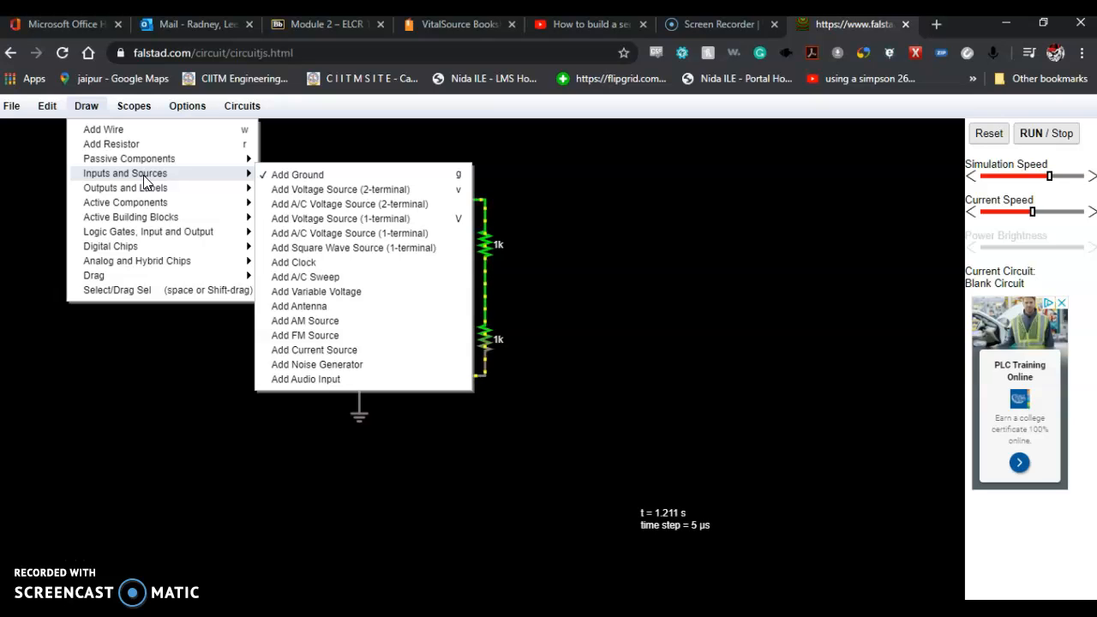
mouse_move(224, 205)
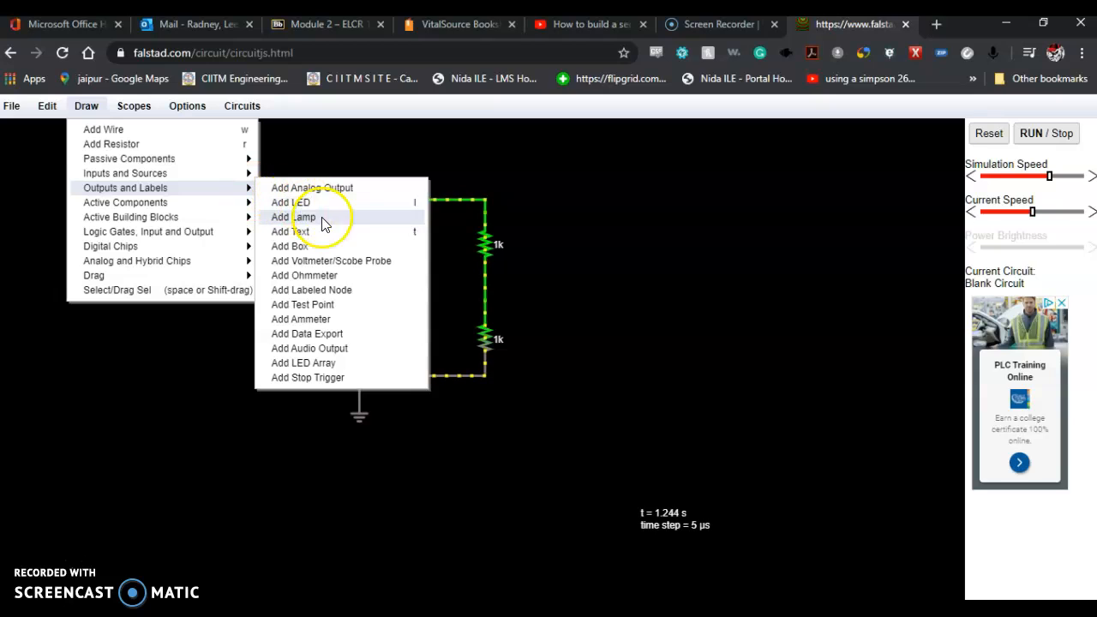
click(324, 260)
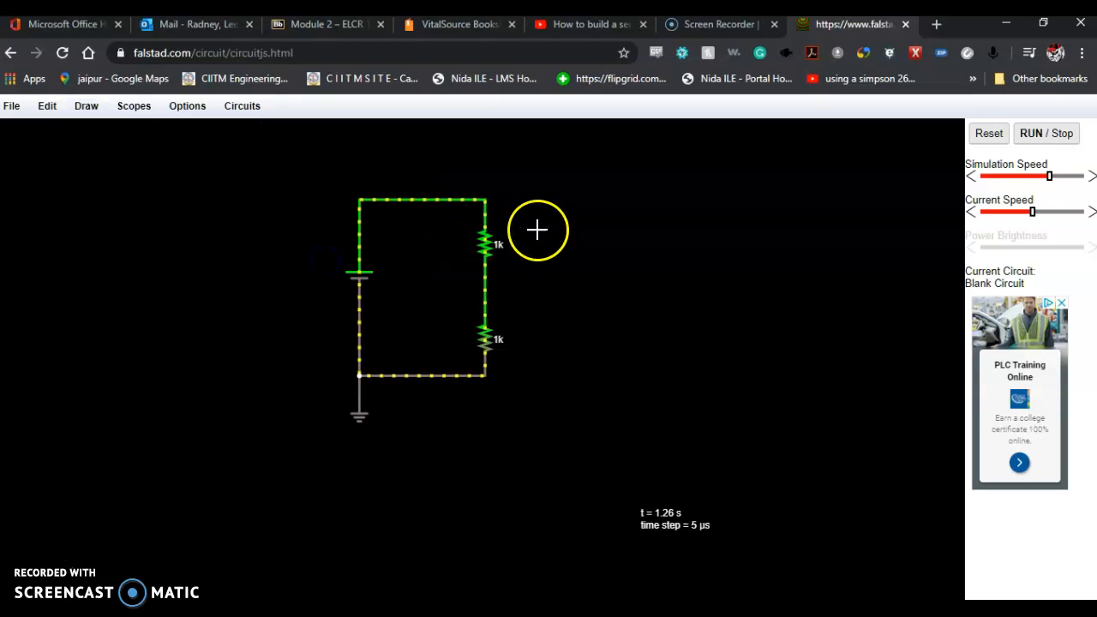
drag(548, 222, 554, 221)
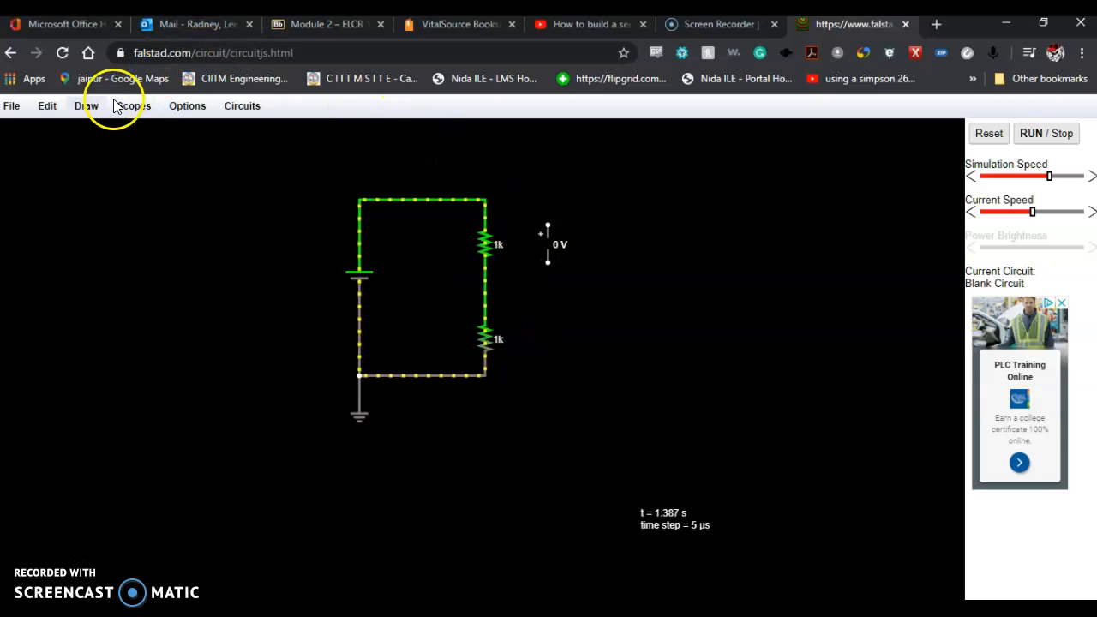
Try to connect the voltmeter's two terminals across the upper resistor, and undo the added connections
click(86, 106)
drag(548, 227, 487, 212)
drag(547, 262, 485, 274)
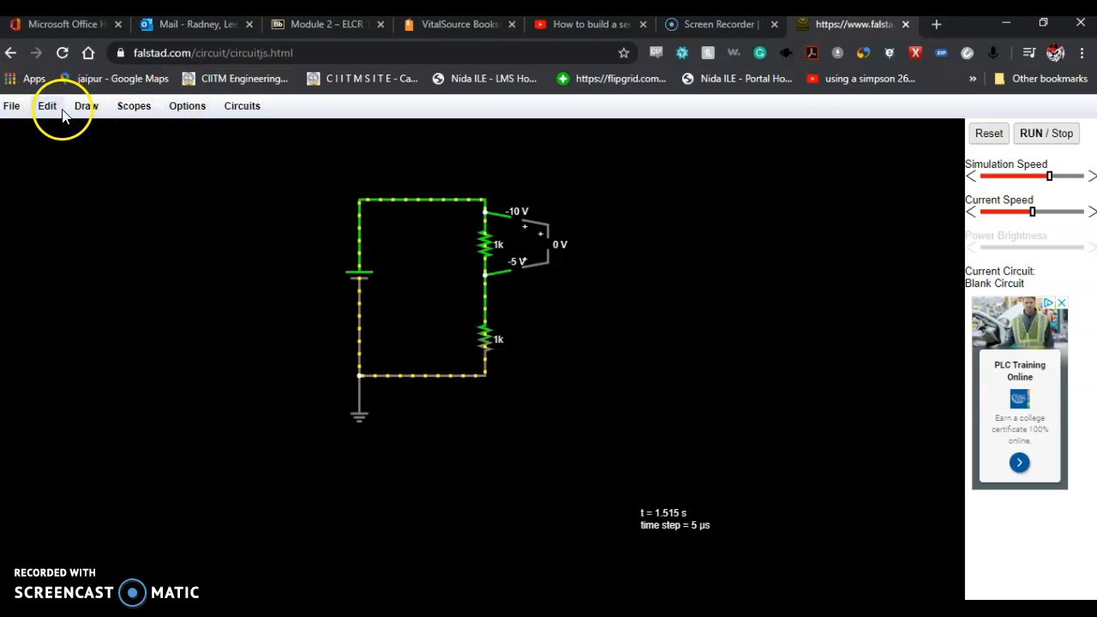
key(ctrl+z)
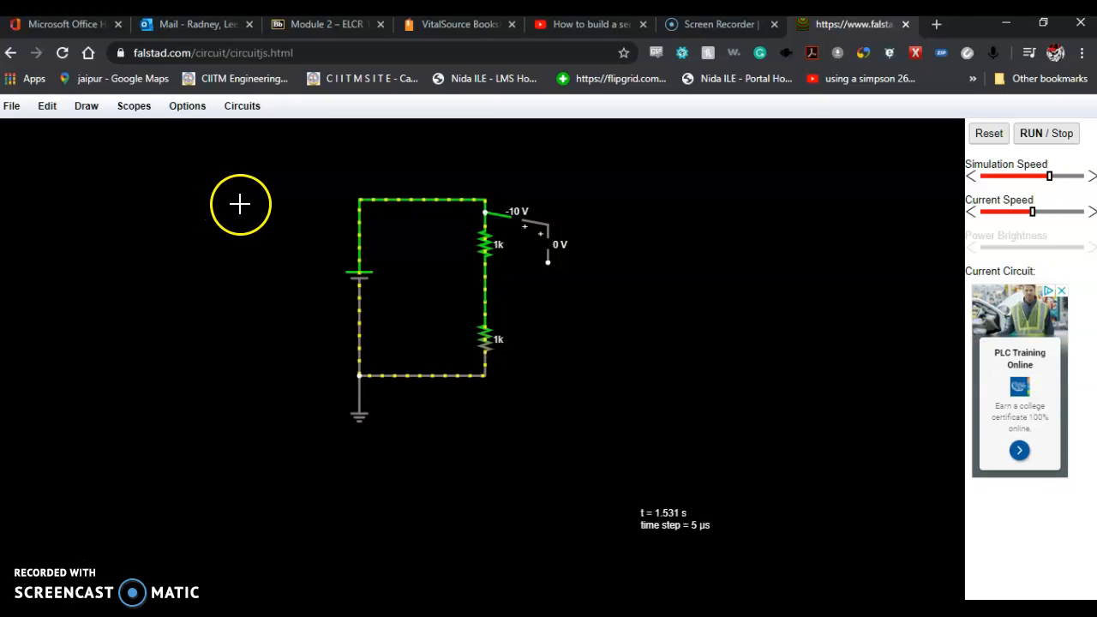
Wire the voltmeter's upper terminal to the circuit's upper-right corner and its lower terminal to the node below the upper resistor
click(82, 110)
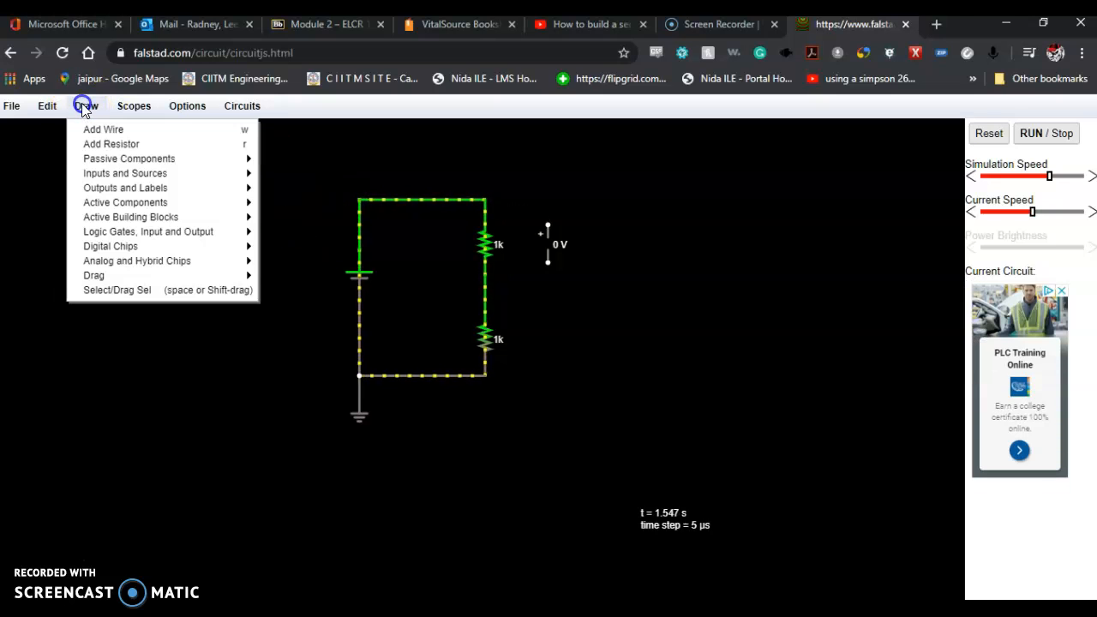
click(99, 129)
drag(548, 226, 503, 214)
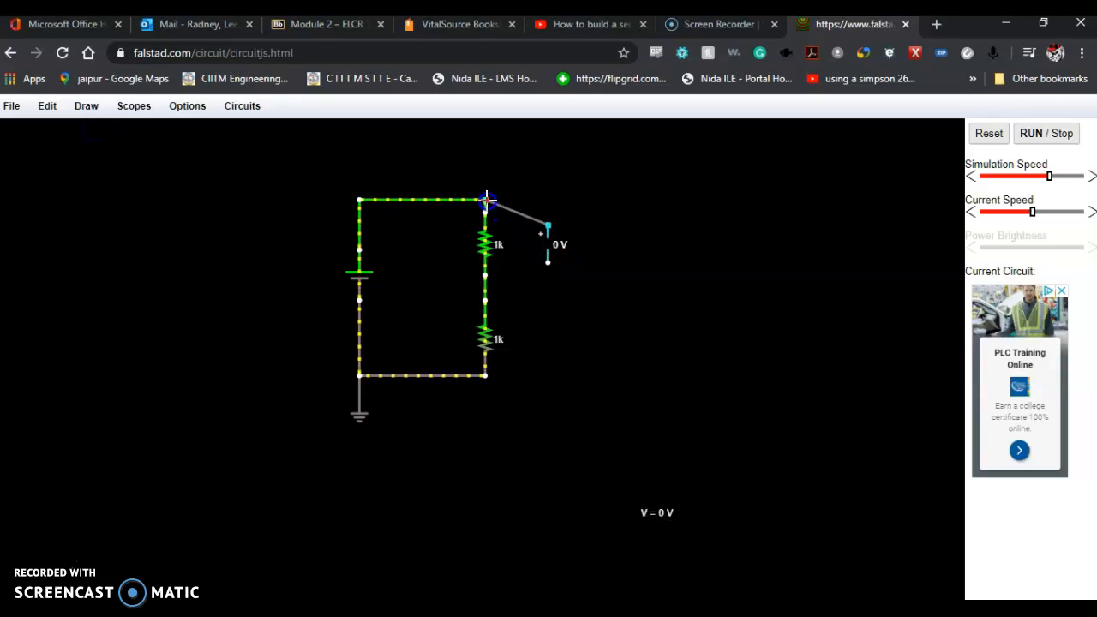
drag(553, 258, 504, 284)
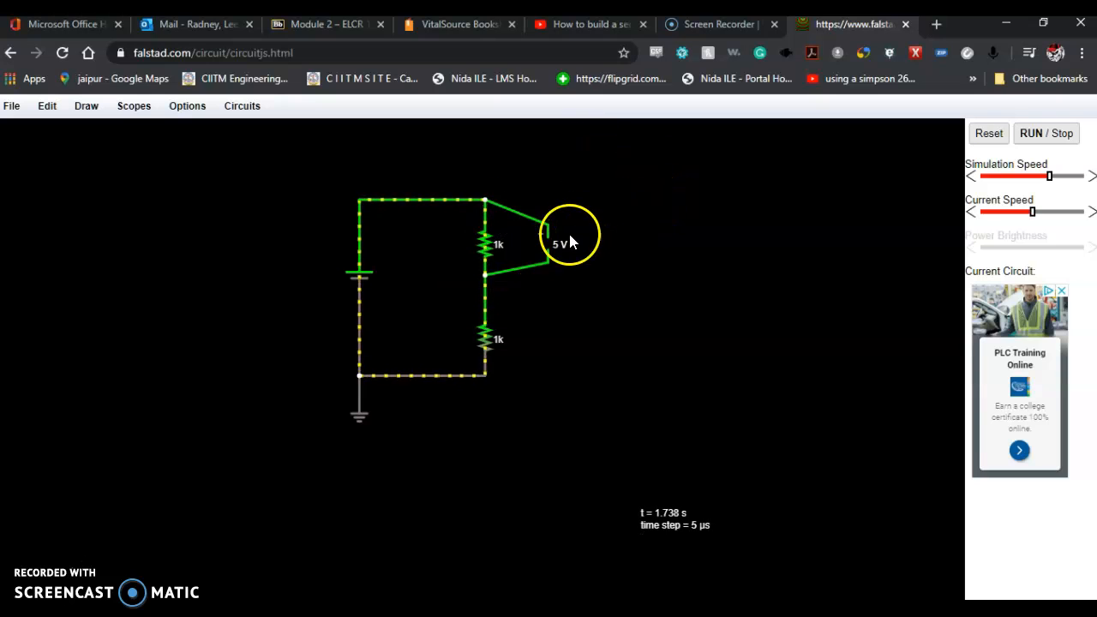
Try to stretch the voltmeter's lower end to the bottom of the lower resistor, and undo the move
drag(562, 219, 485, 377)
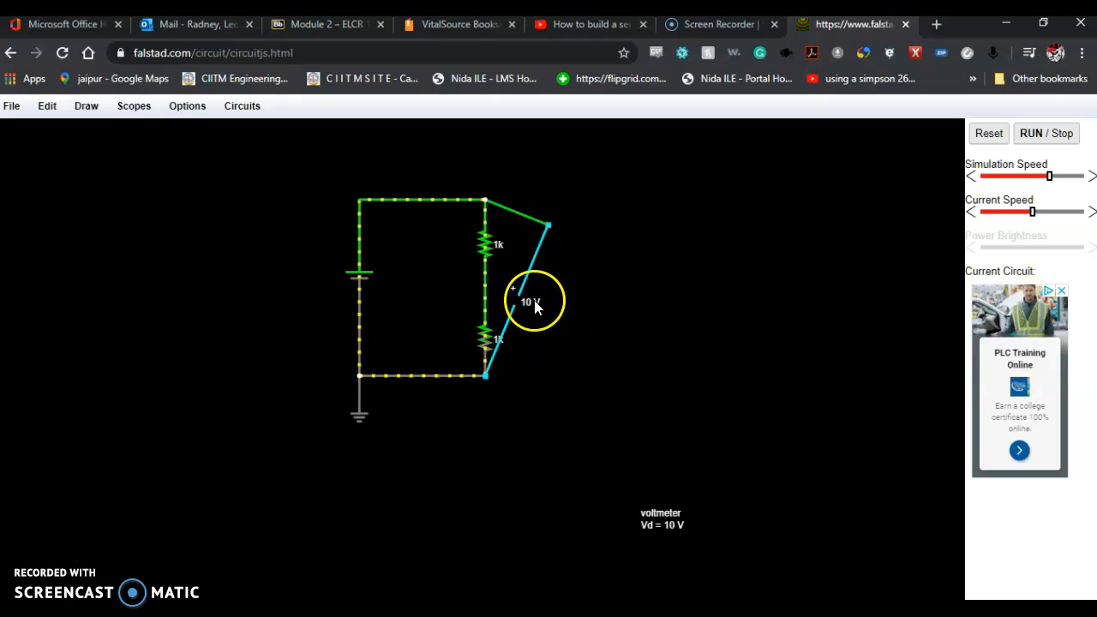
click(46, 106)
click(48, 129)
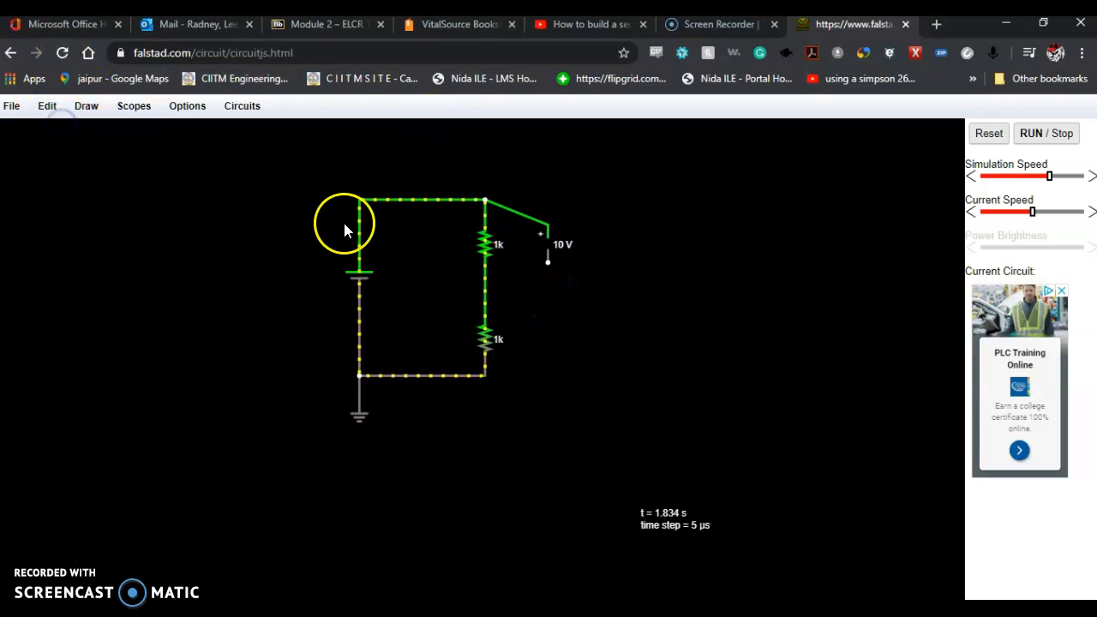
Rewire the voltmeter's lower terminal to the node just below the upper resistor
mouse_move(540, 268)
mouse_down()
mouse_move(505, 277)
mouse_move(549, 262)
mouse_up()
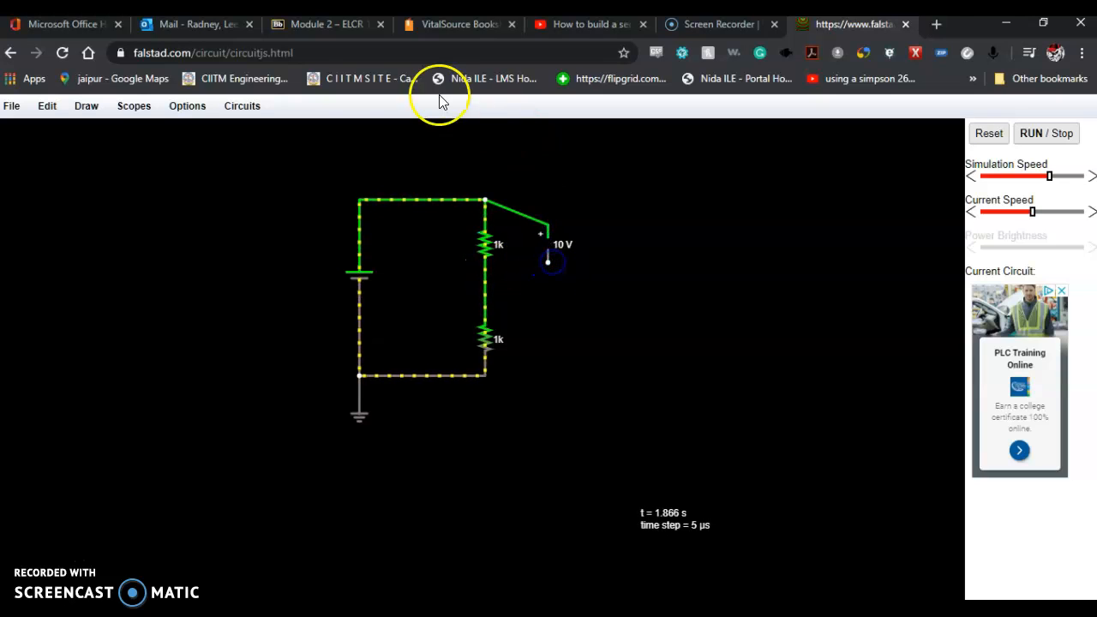
click(82, 107)
click(104, 130)
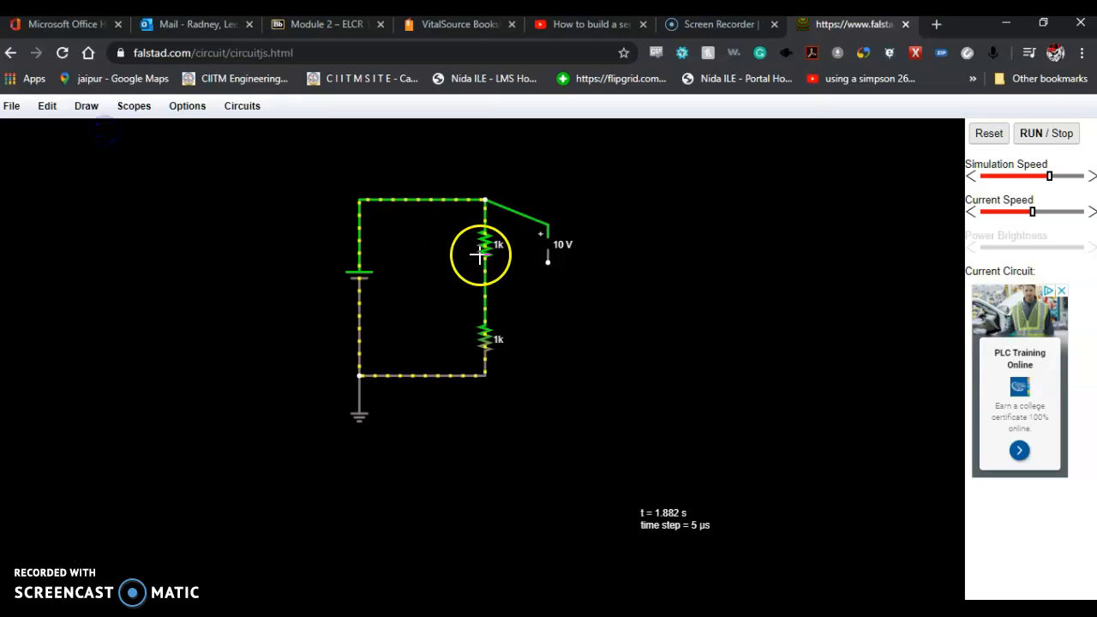
drag(551, 264, 486, 274)
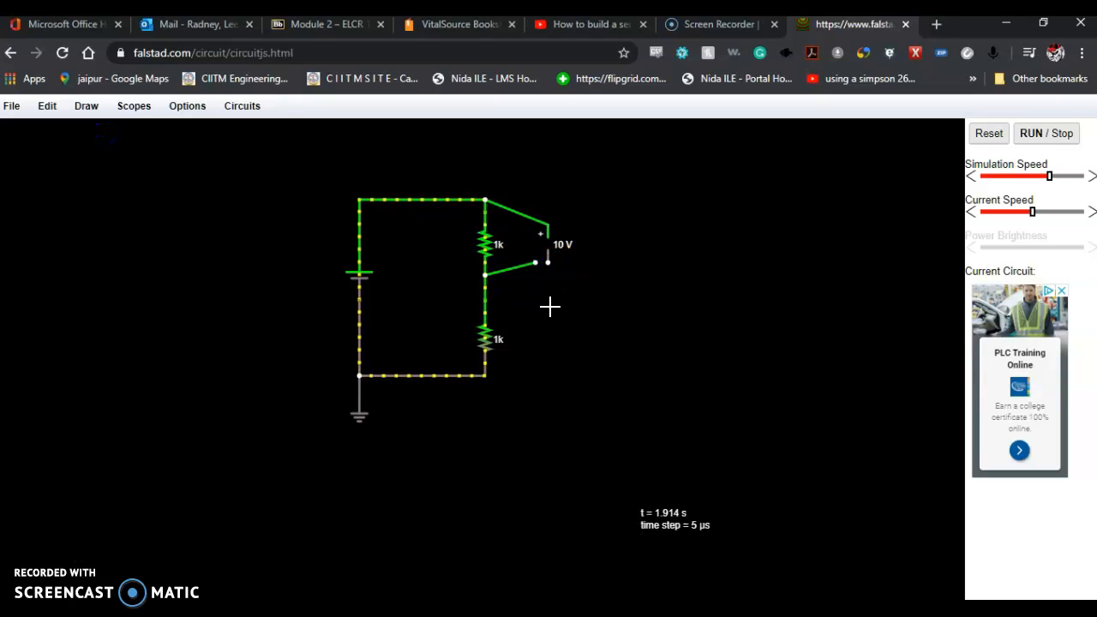
drag(536, 264, 548, 261)
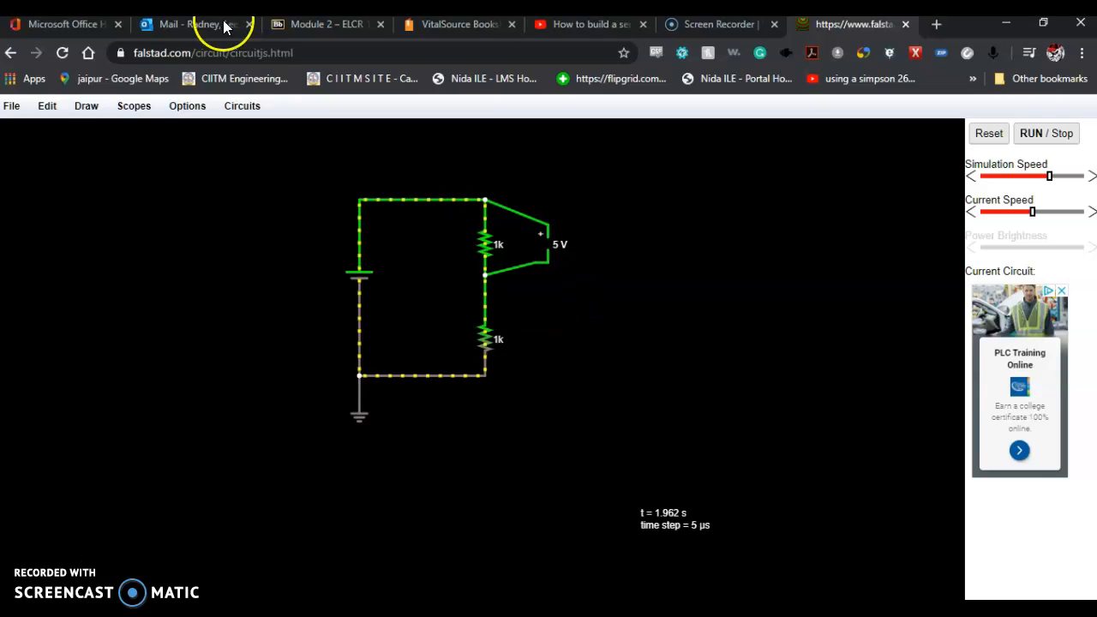
Place a second vertical voltmeter/scope probe beside the lower resistor
click(86, 105)
mouse_move(146, 196)
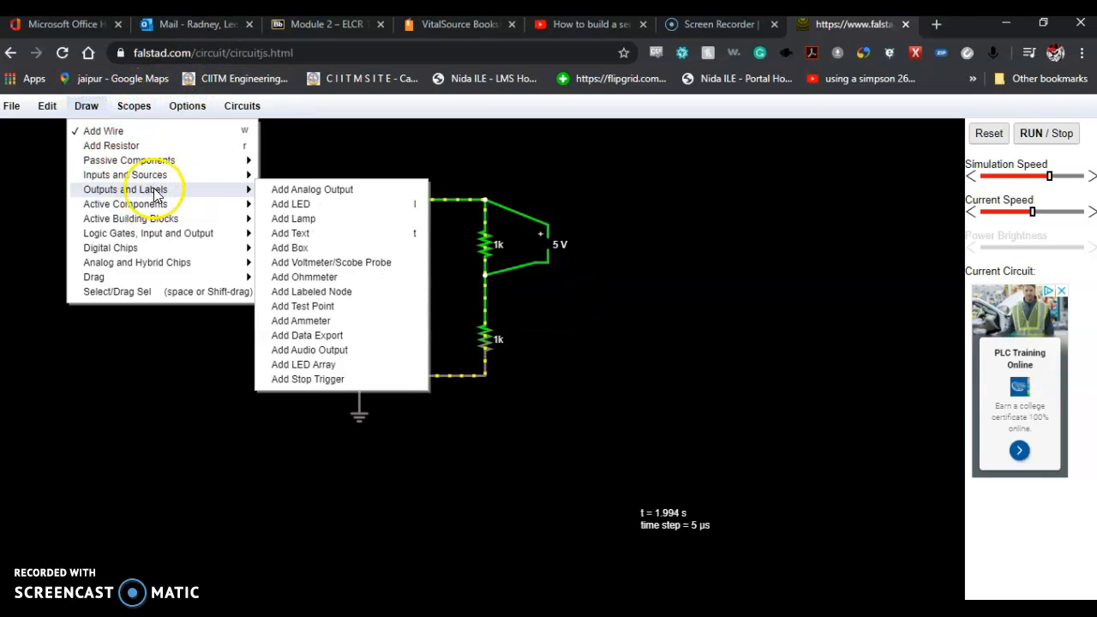
click(341, 262)
drag(560, 314, 560, 363)
Wire the second voltmeter's terminals to the upper and lower ends of the lower resistor
click(85, 107)
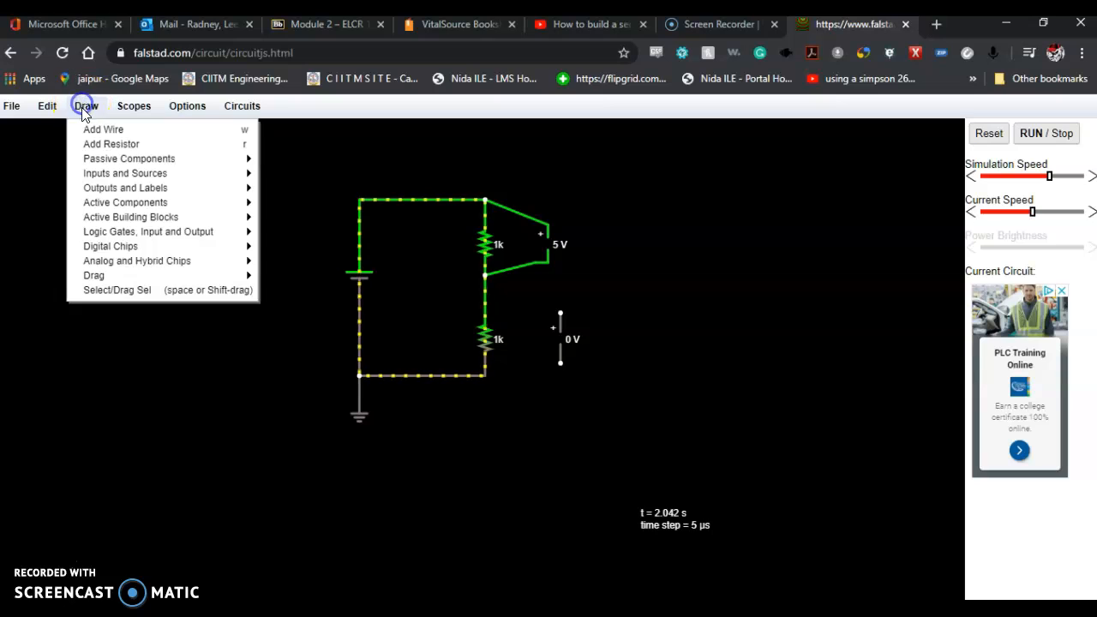
click(98, 129)
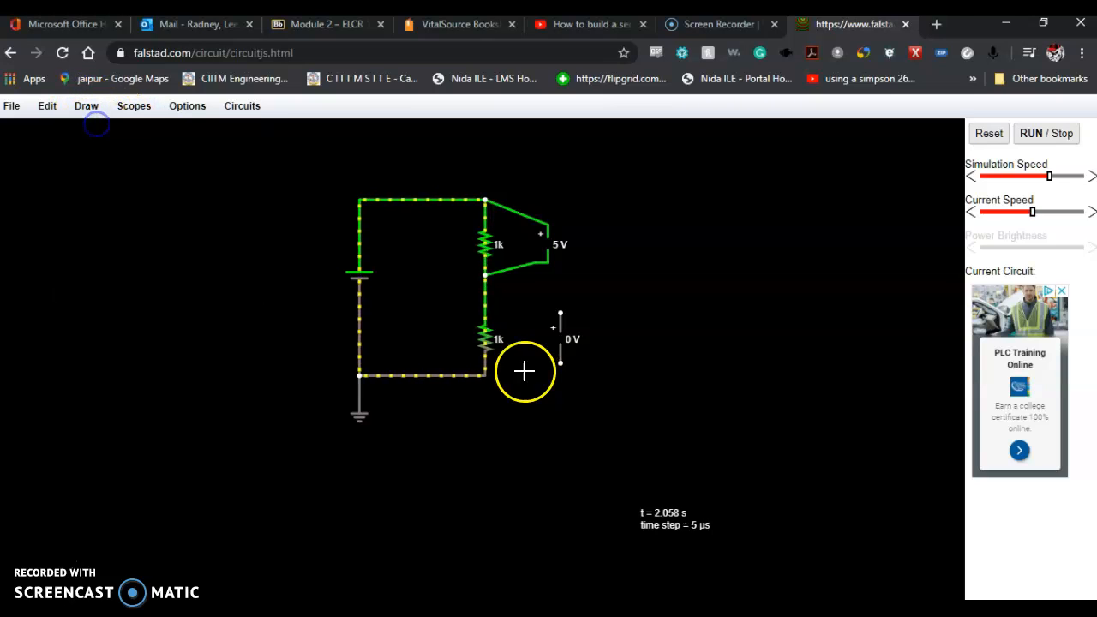
drag(561, 313, 485, 303)
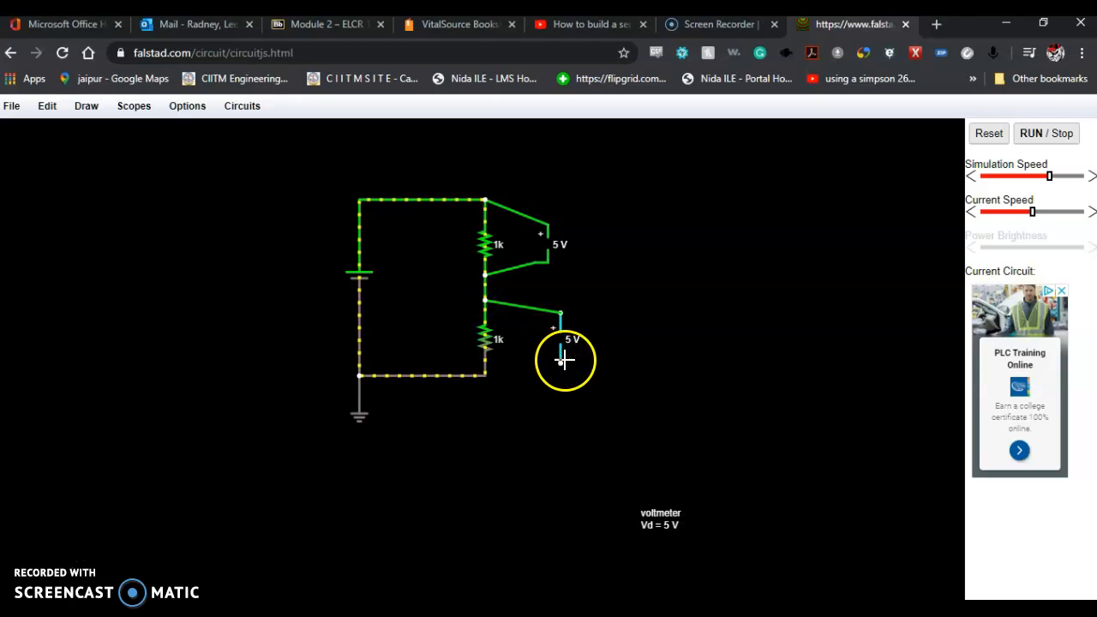
drag(484, 374, 484, 374)
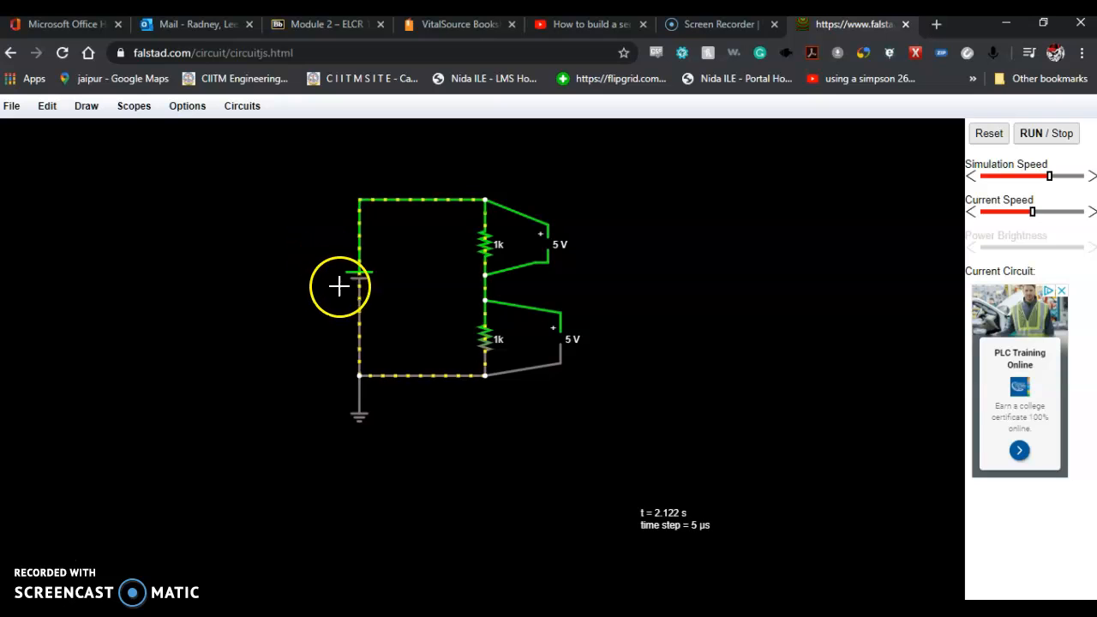
Set the voltage source's voltage to 12 V
mouse_move(375, 268)
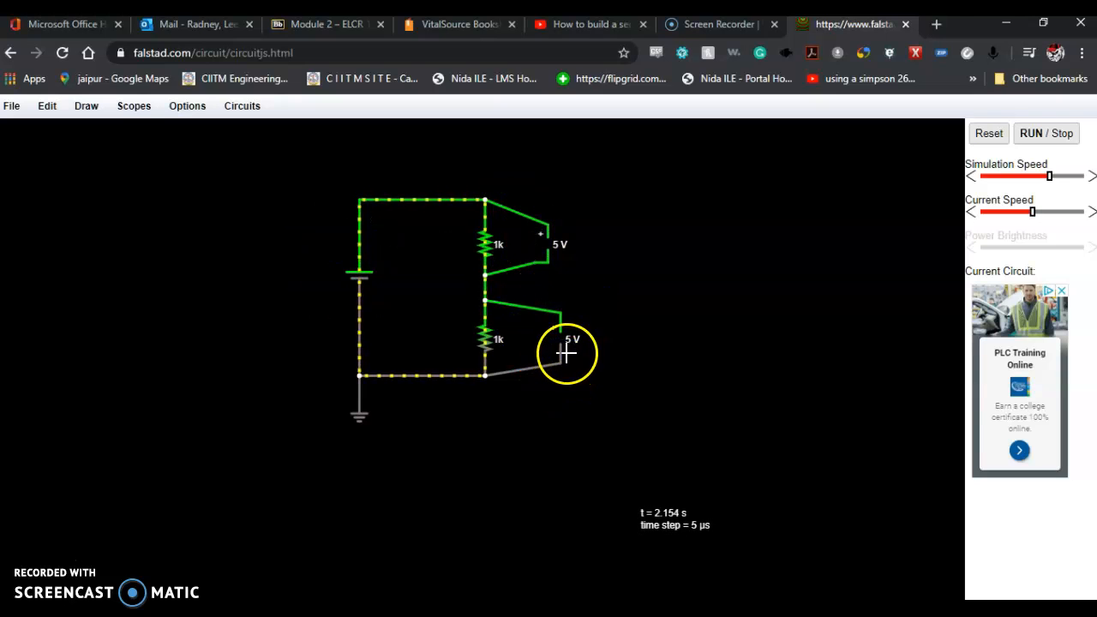
mouse_move(561, 336)
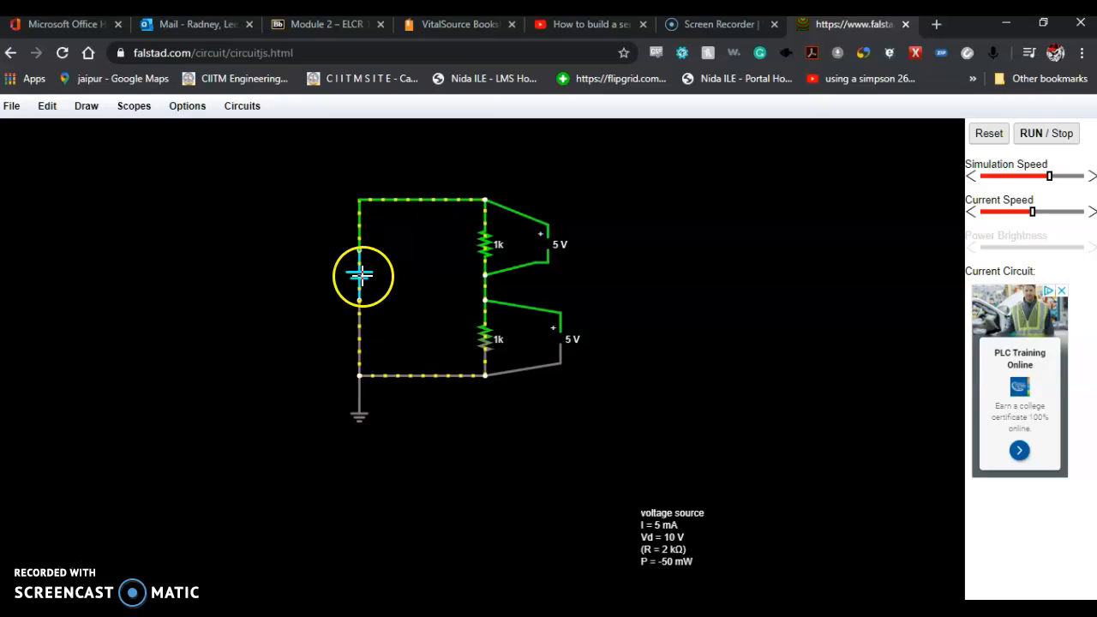
right_click(361, 276)
click(377, 287)
double_click(505, 302)
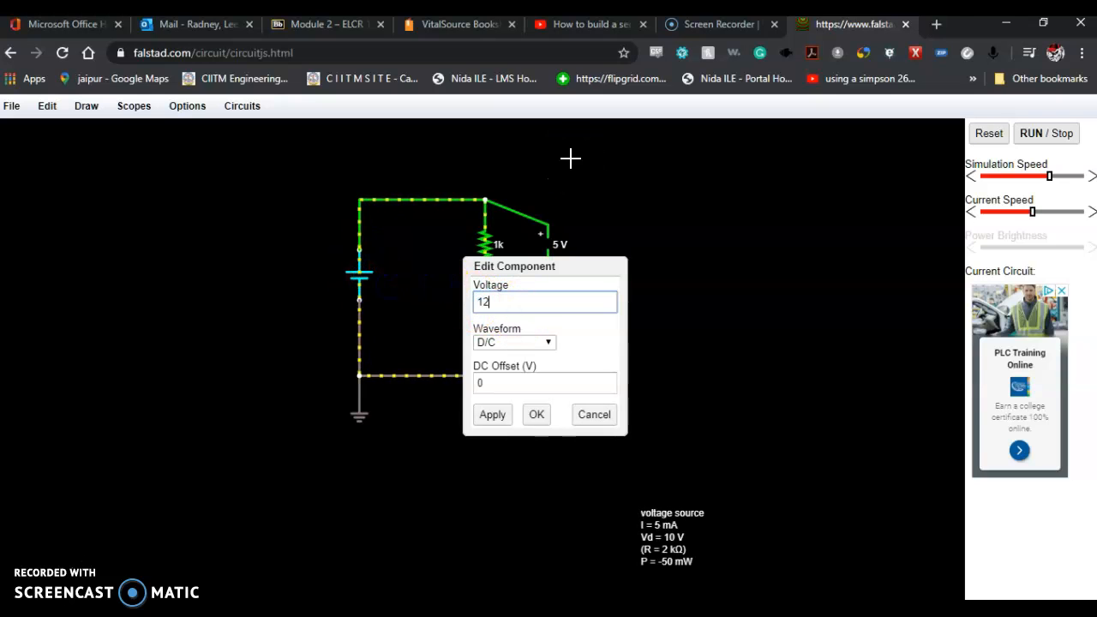
text(12)
key(Return)
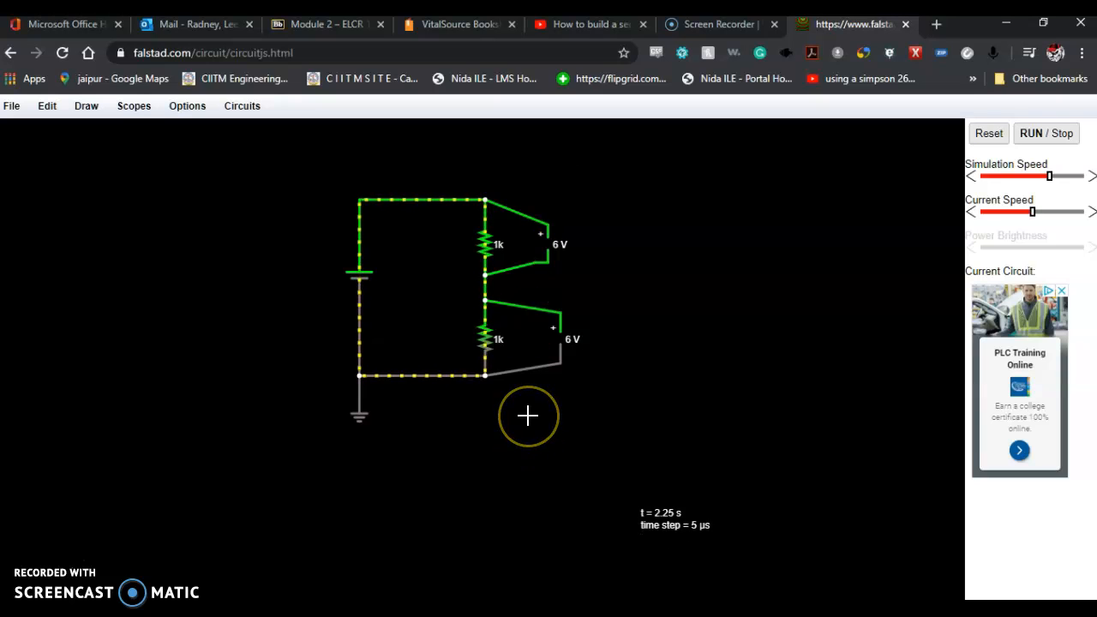
Set the lower resistor's resistance to 5k ohms
right_click(485, 339)
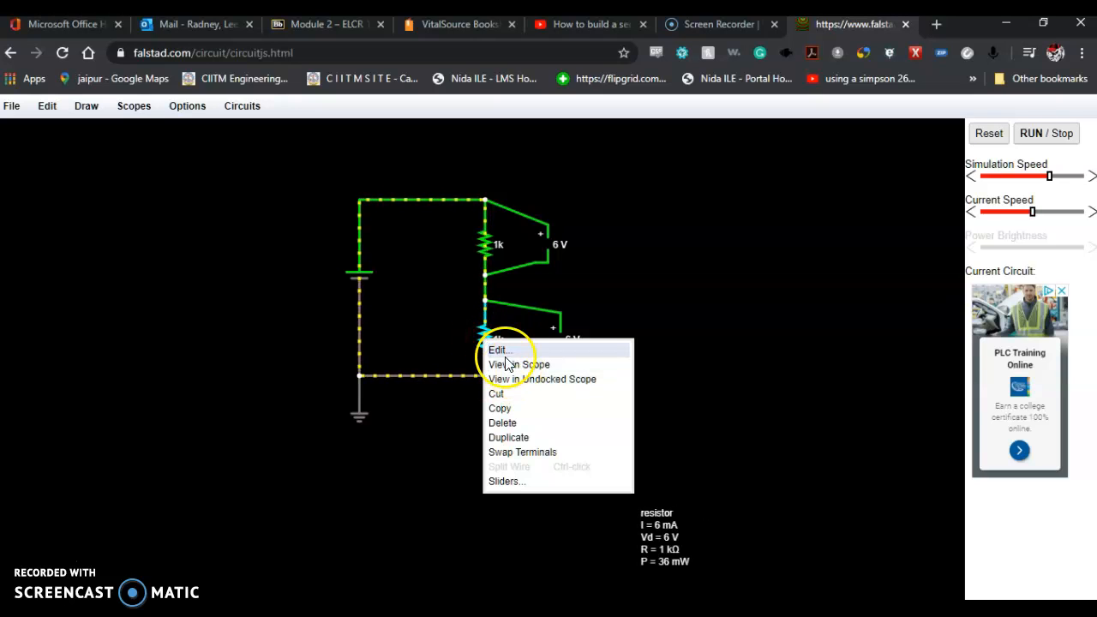
click(498, 350)
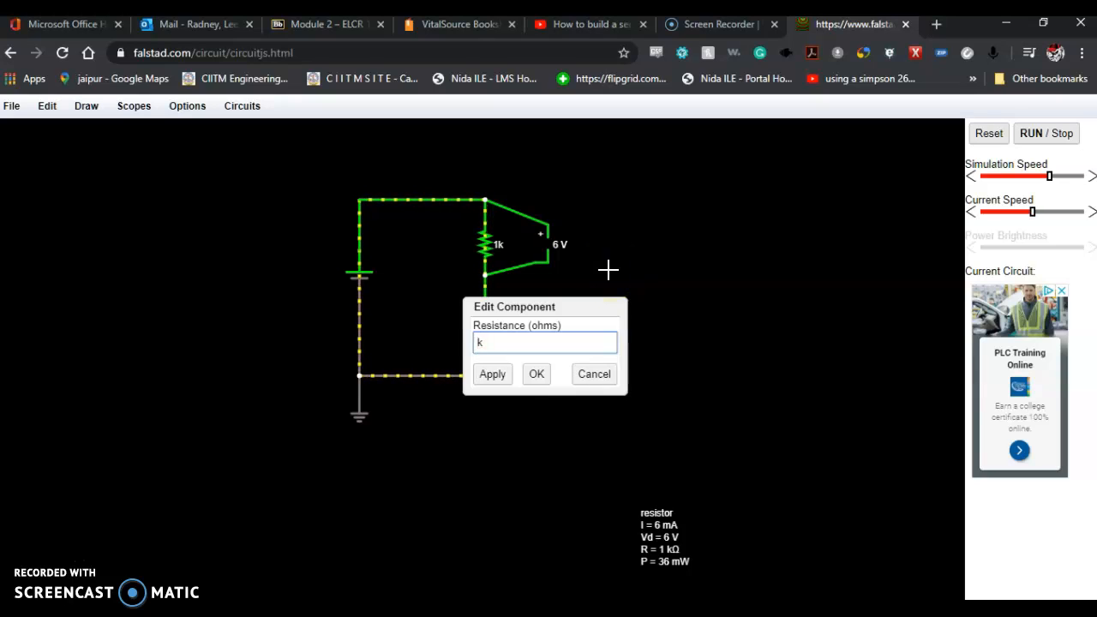
click(538, 373)
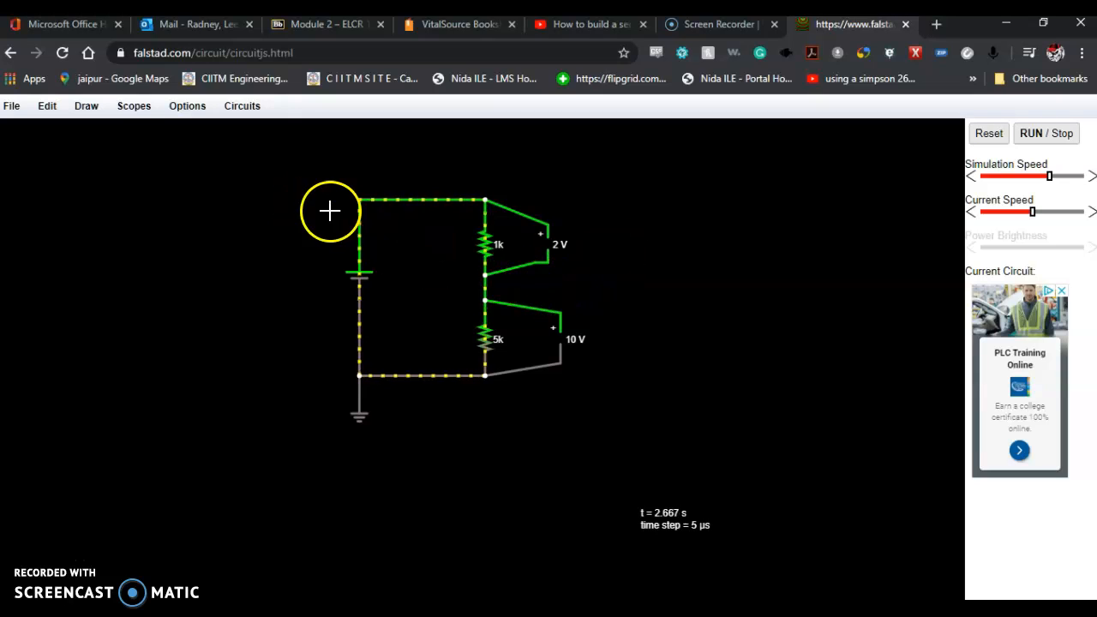
Set the lower resistor's resistance to 10k ohms
right_click(490, 339)
mouse_move(552, 291)
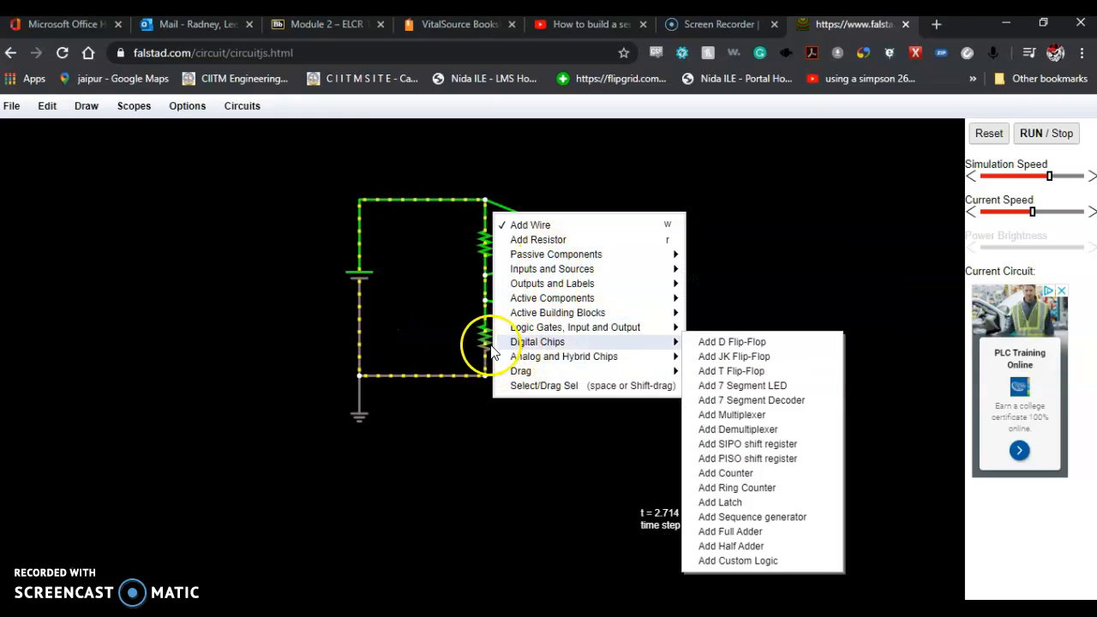
click(487, 343)
right_click(488, 346)
click(515, 354)
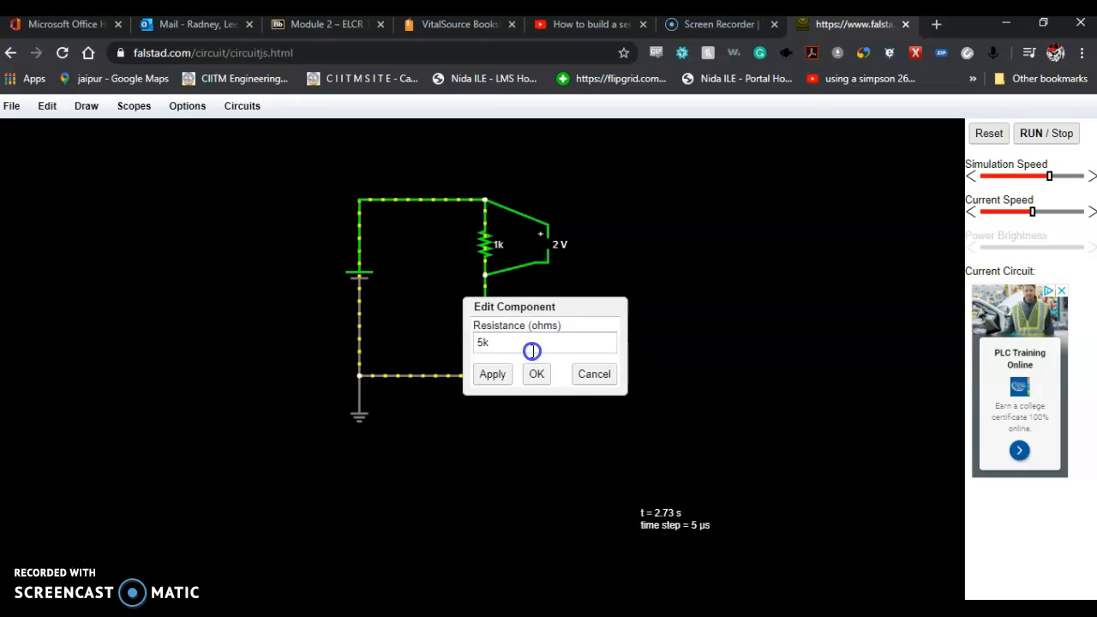
click(486, 342)
drag(486, 341, 412, 314)
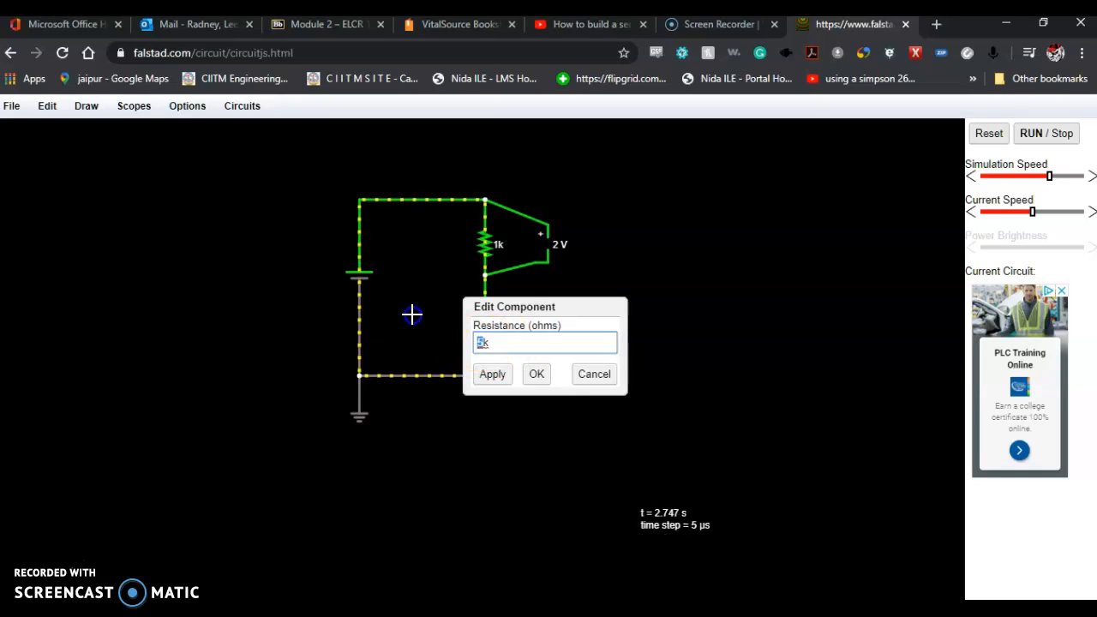
key(Return)
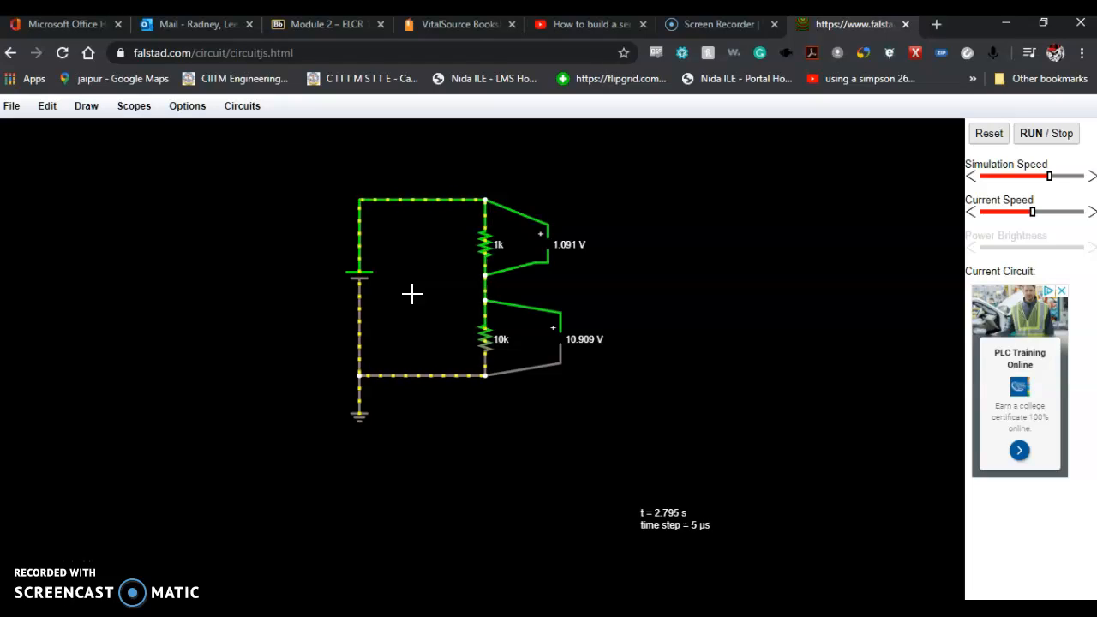
Show the upper resistor in a docked scope
click(500, 257)
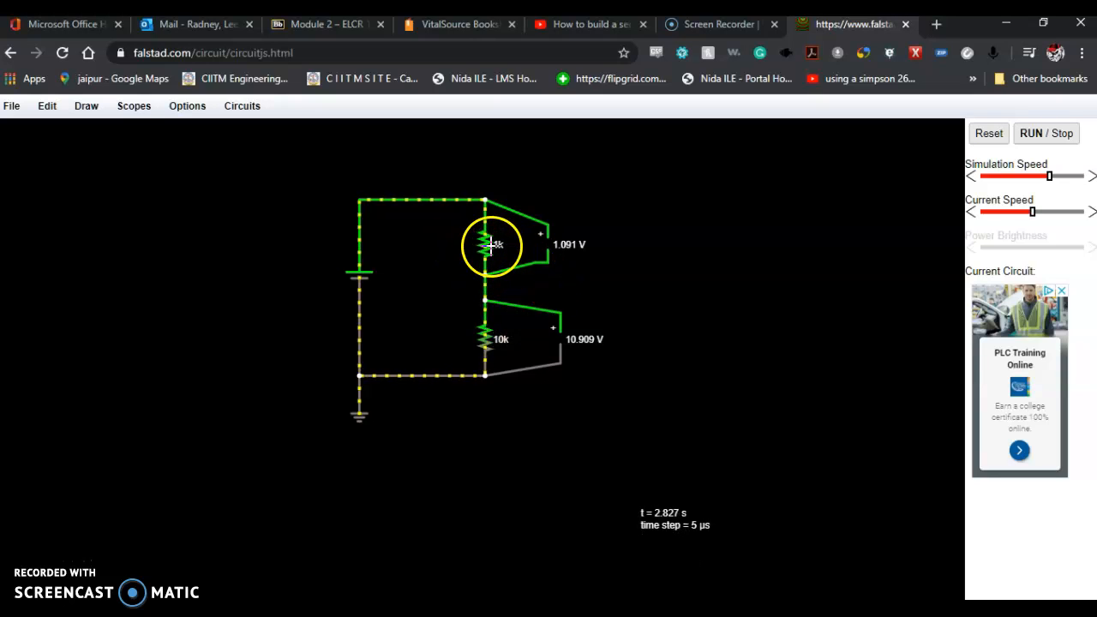
right_click(491, 246)
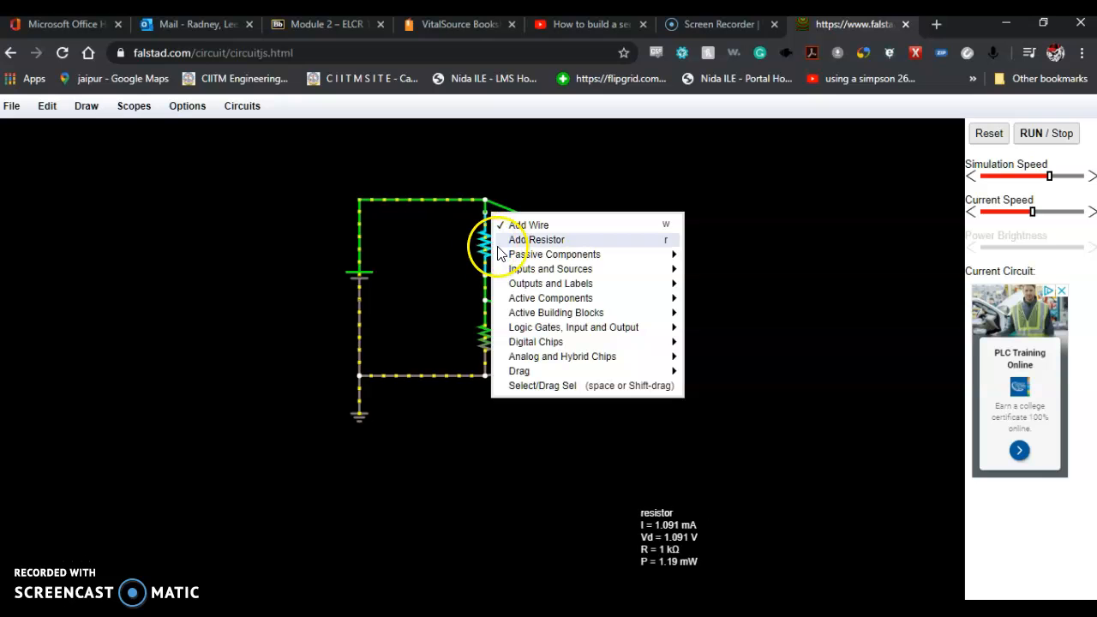
click(483, 244)
right_click(483, 246)
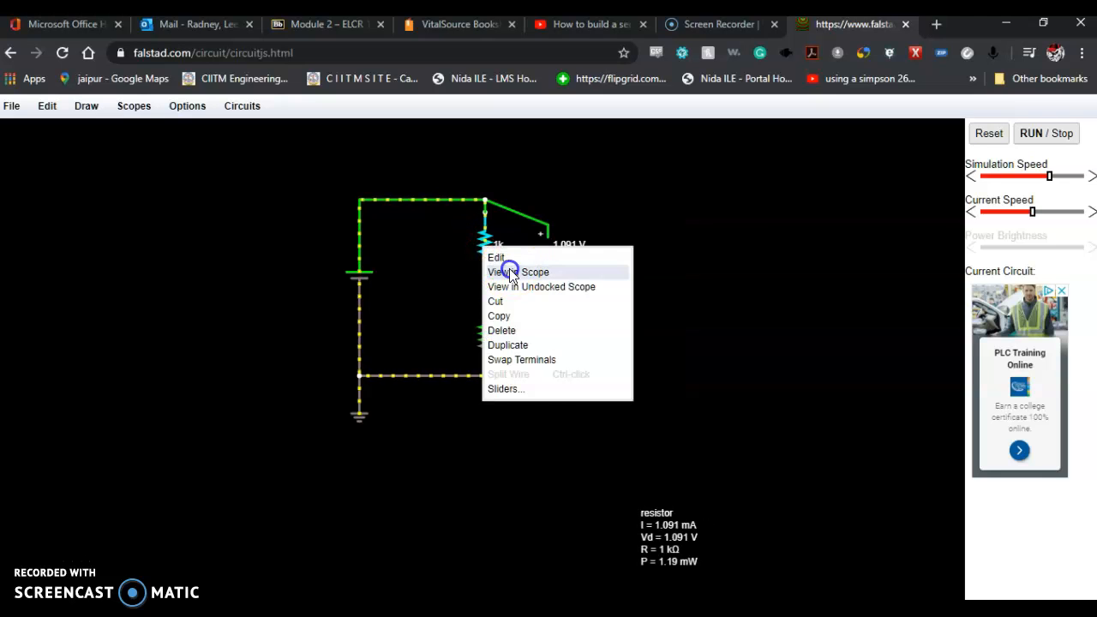
click(510, 273)
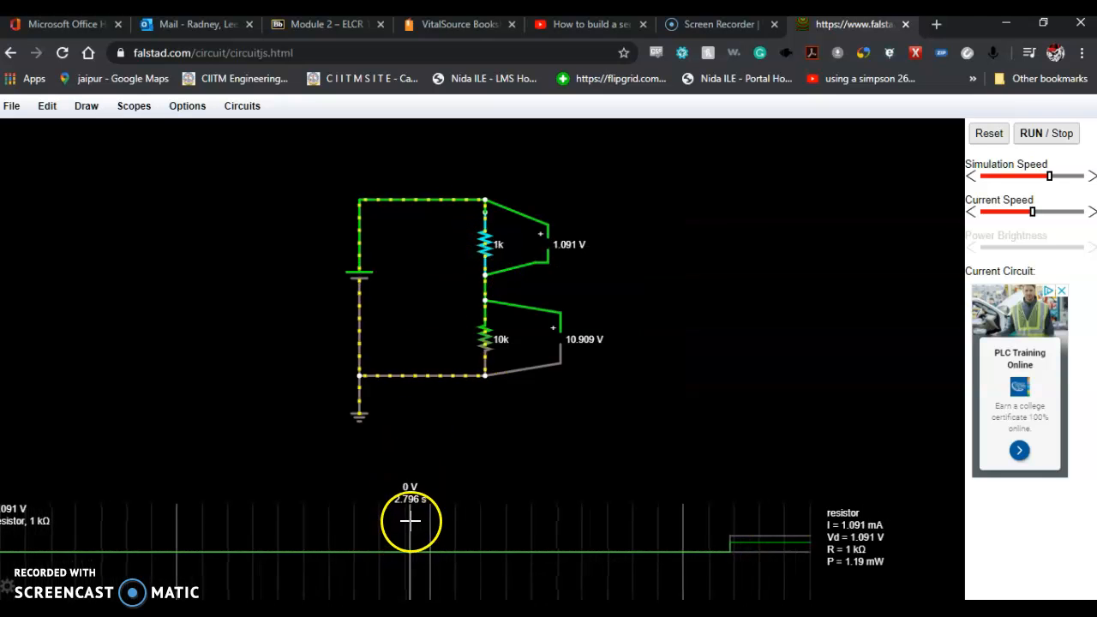
Undo the lower resistor's last resistance change, and set the upper resistor's resistance to 10k ohms
key(ctrl+z)
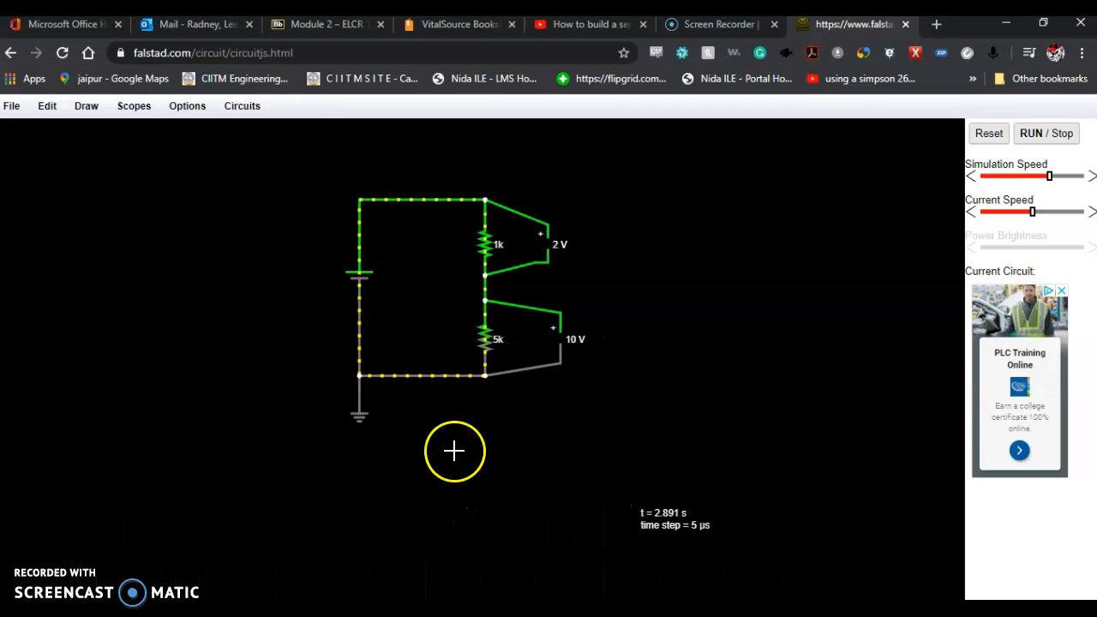
right_click(491, 214)
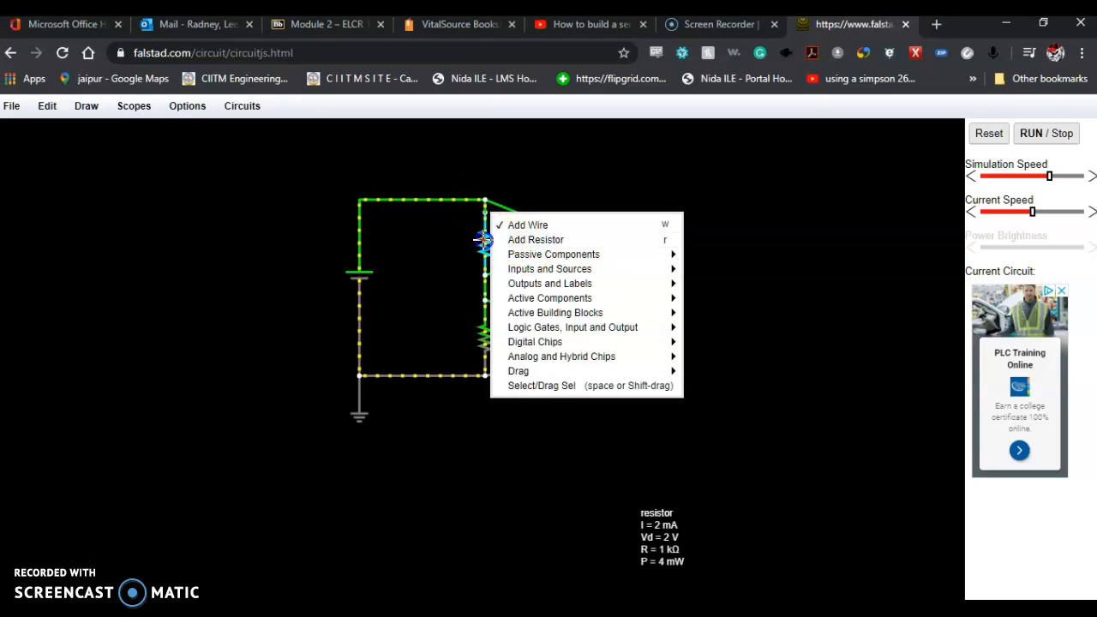
click(482, 240)
right_click(484, 243)
click(505, 245)
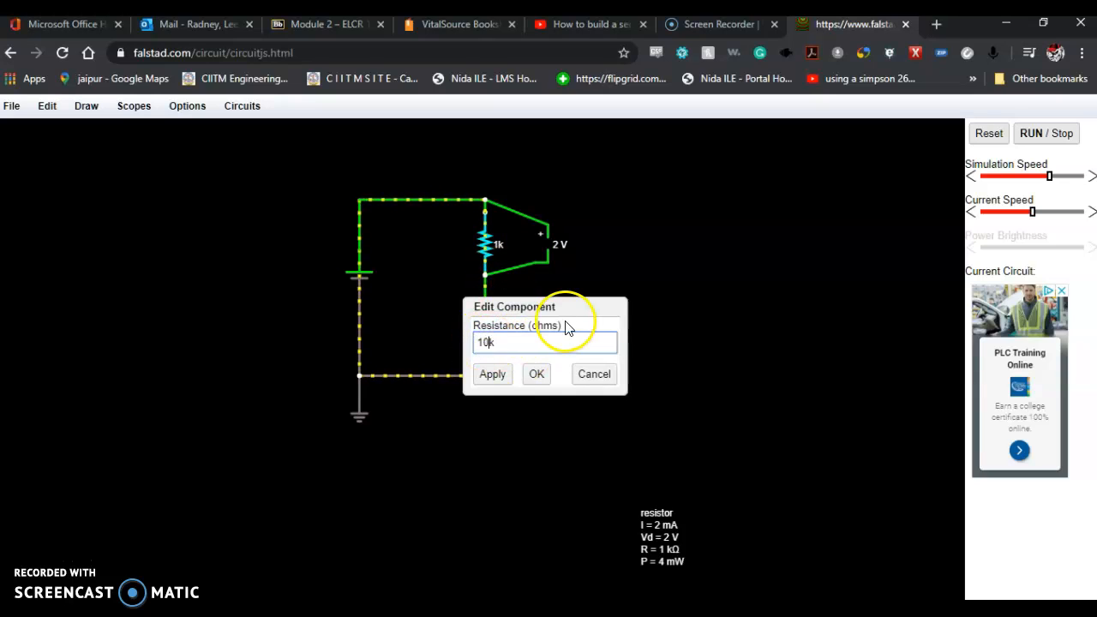
key(Return)
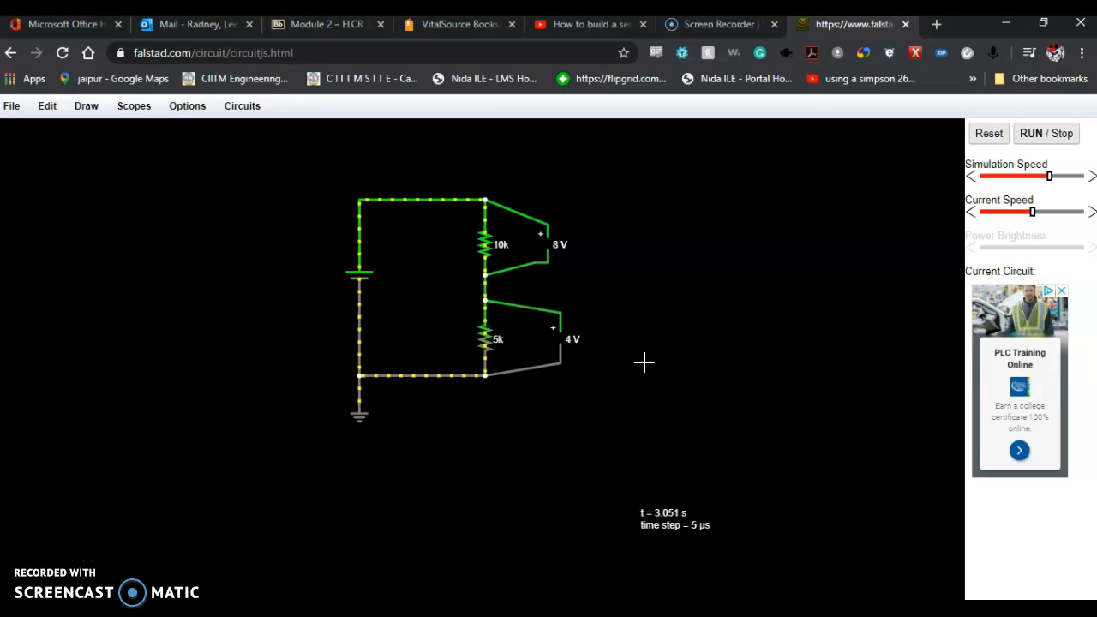
Set the voltage source's voltage to 5 V
right_click(363, 273)
click(377, 286)
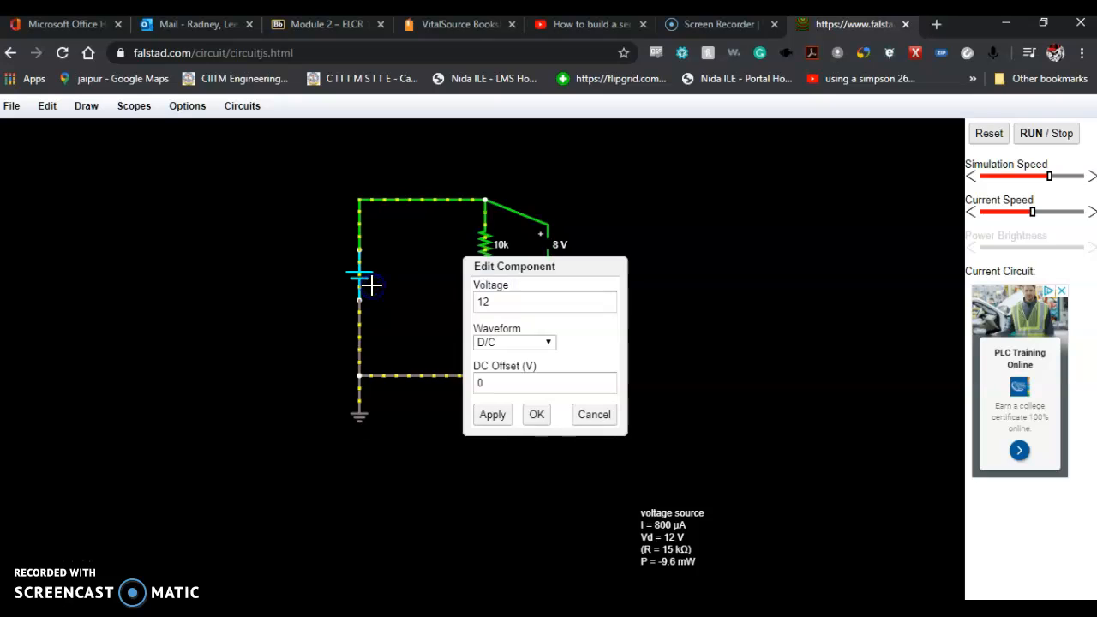
double_click(484, 301)
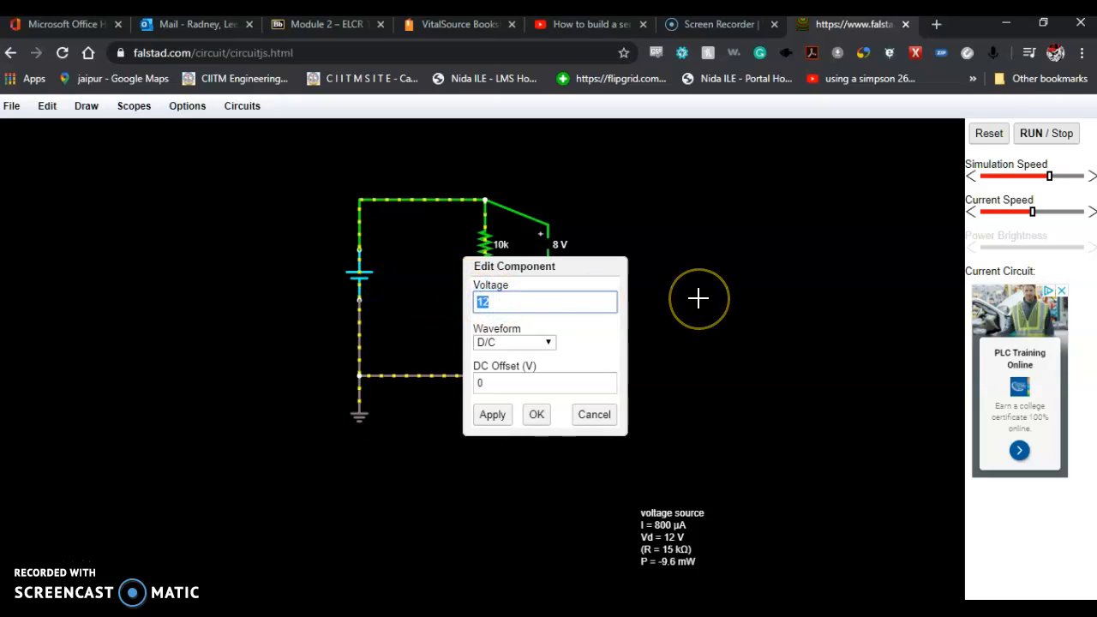
text(5)
key(Return)
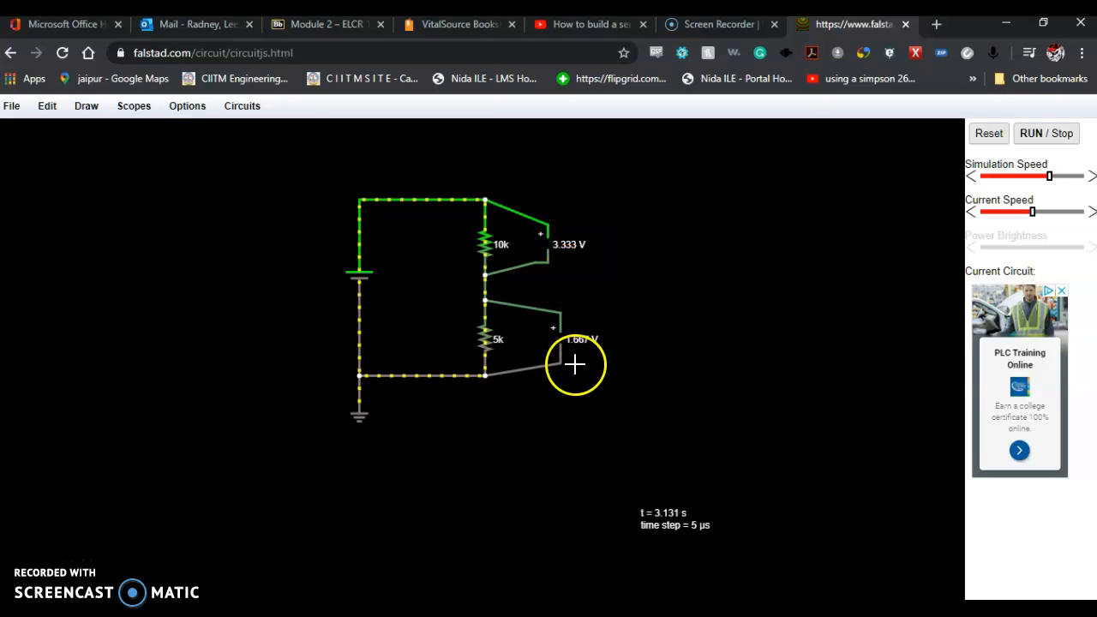
Set the voltage source's voltage to 50 V
right_click(360, 276)
click(385, 286)
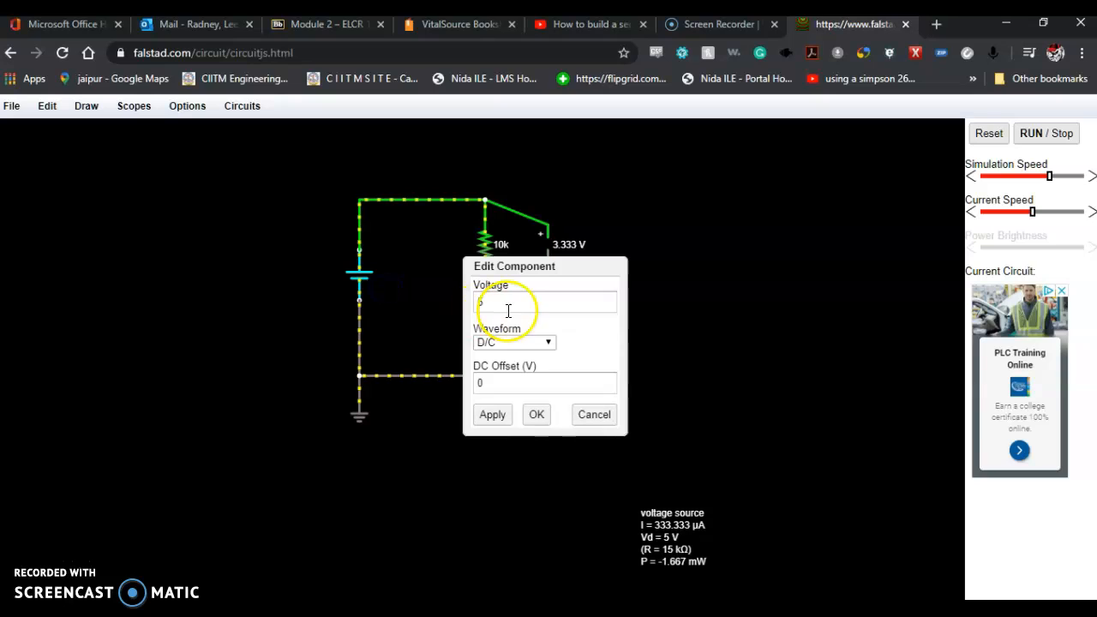
text(0)
key(Return)
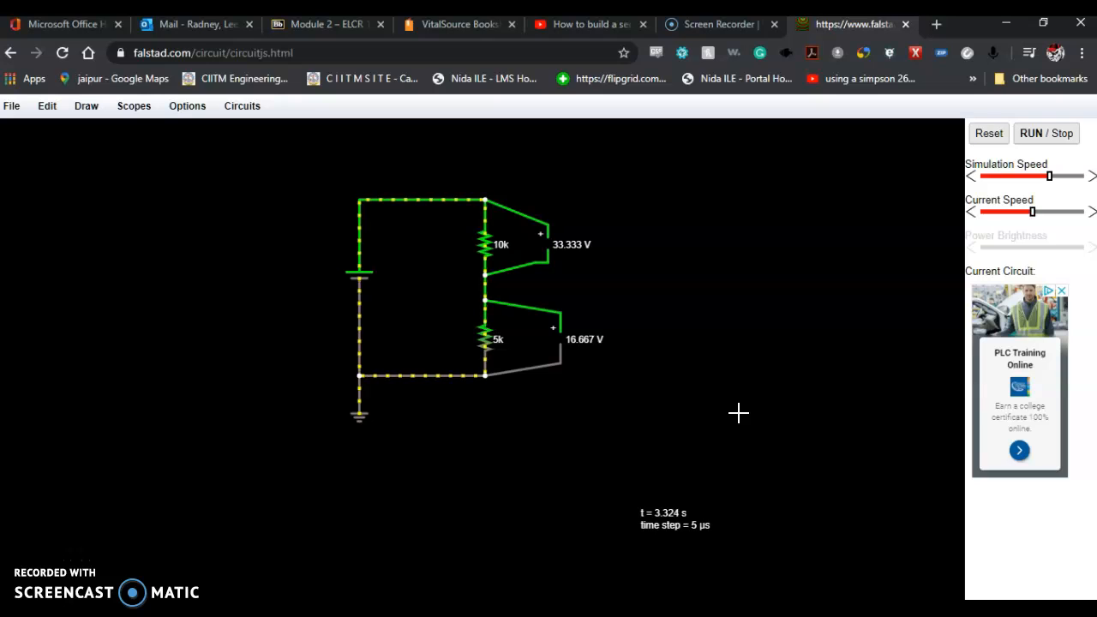
Load the Resistors example from the basic example circuits
click(240, 106)
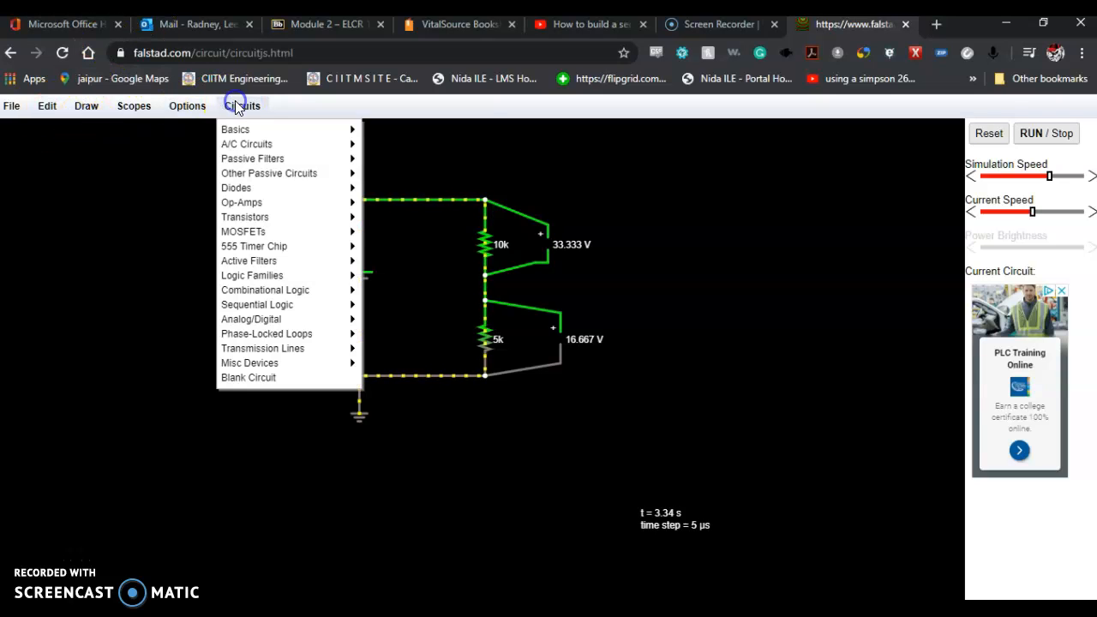
mouse_move(257, 131)
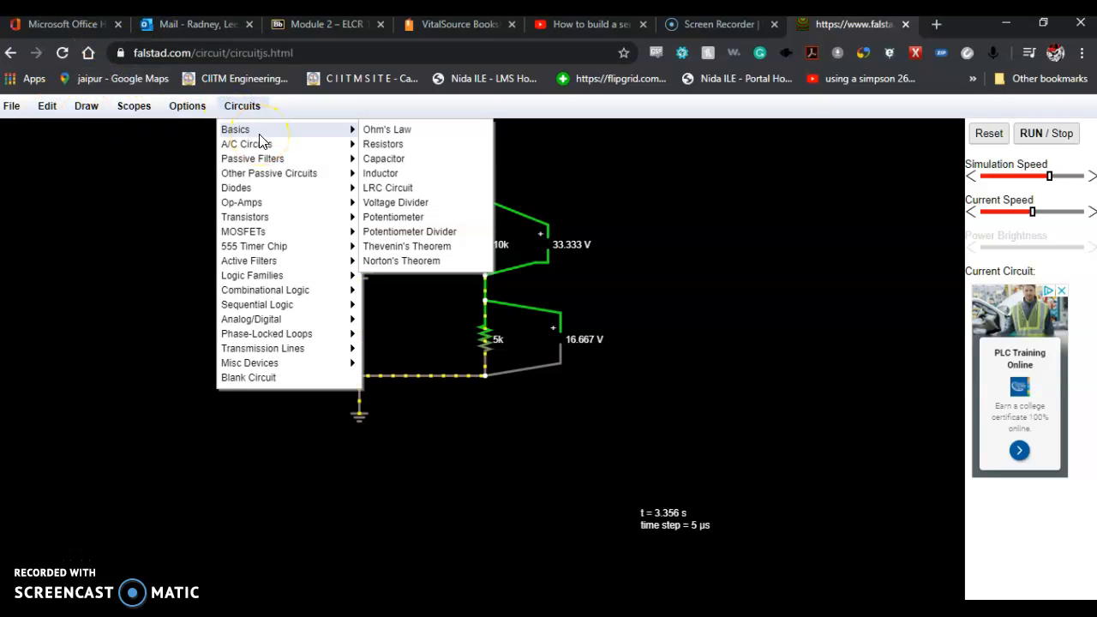
click(435, 136)
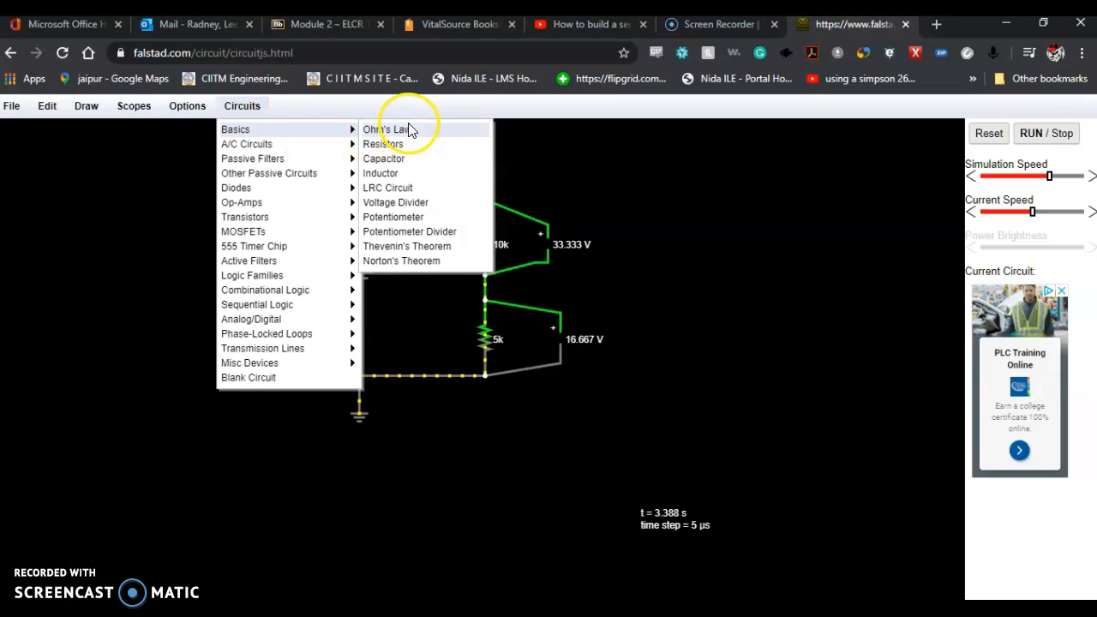
click(406, 146)
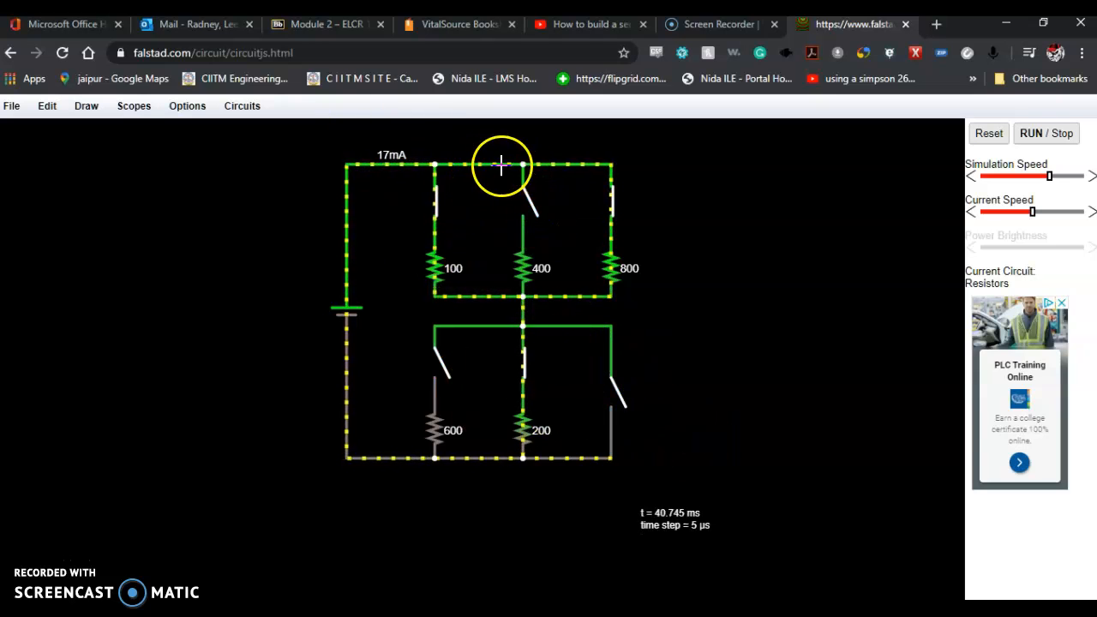
Look through the passive circuit examples, and load the Ohm's Law example from the basic circuits
click(239, 110)
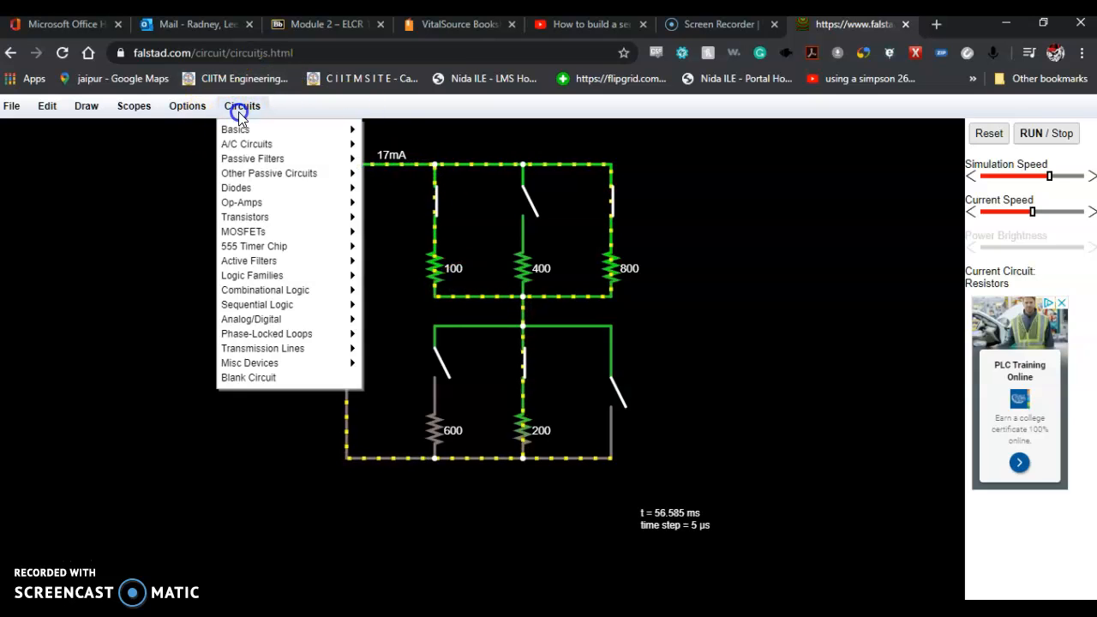
mouse_move(258, 172)
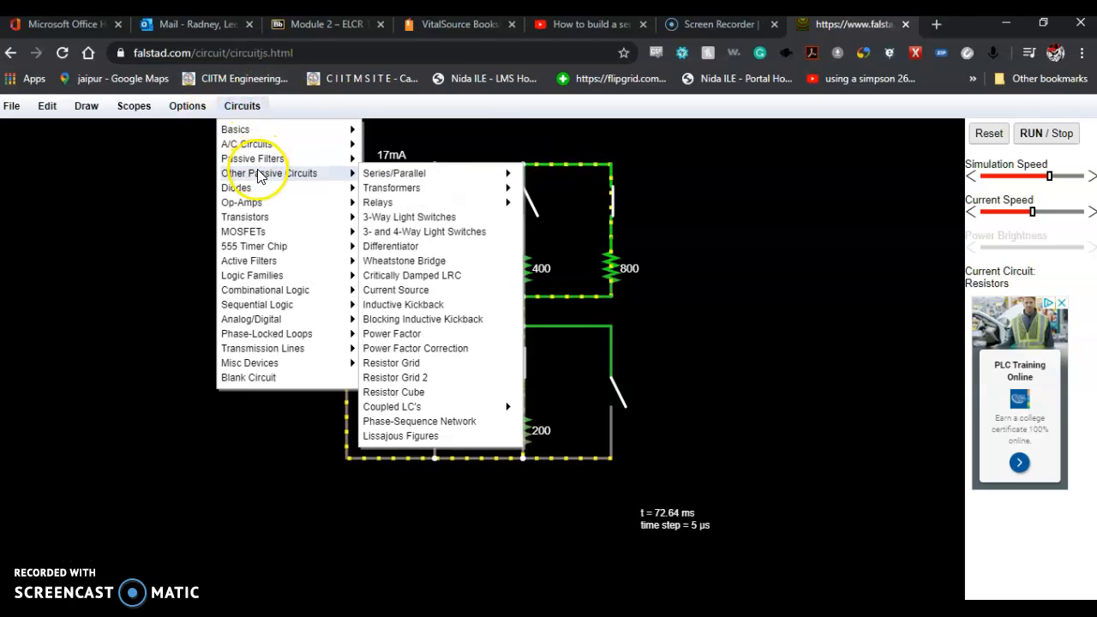
mouse_move(253, 147)
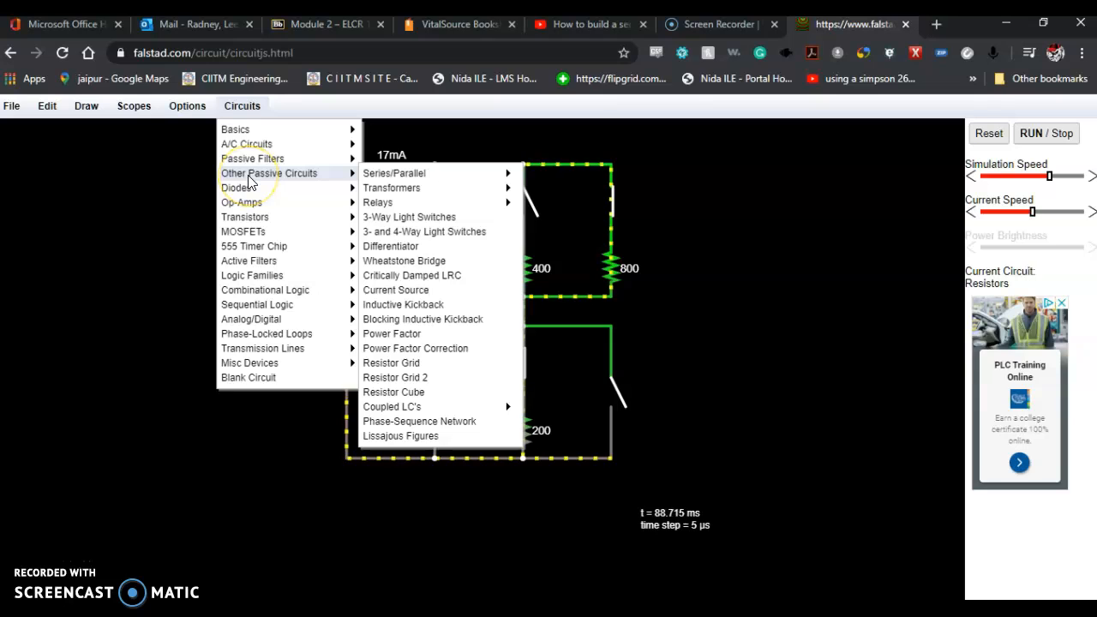
click(396, 174)
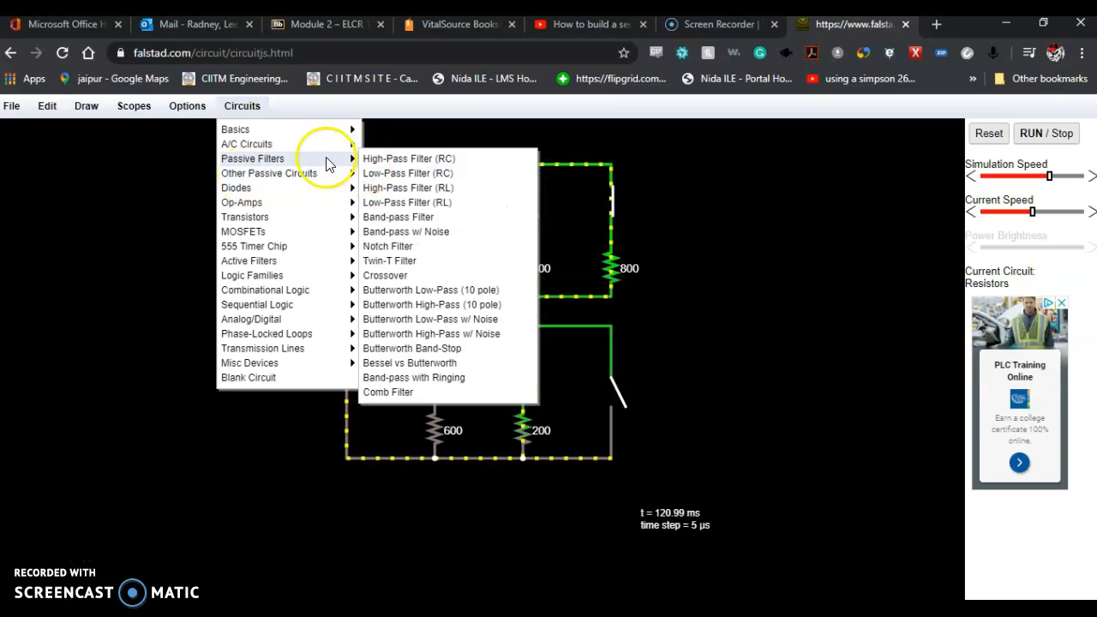
mouse_move(320, 133)
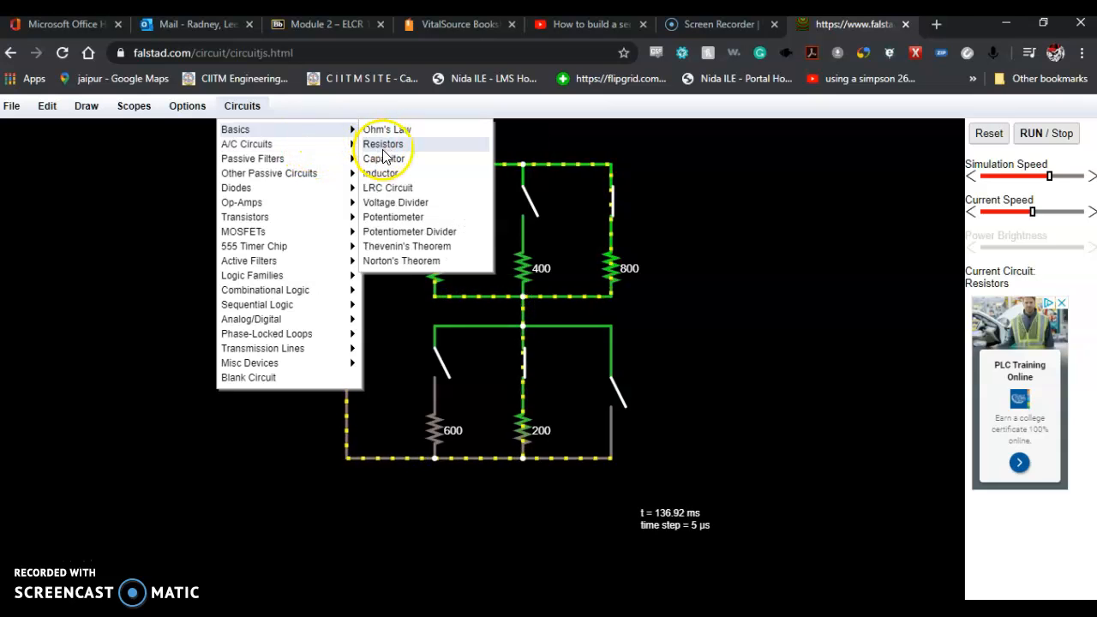
click(391, 132)
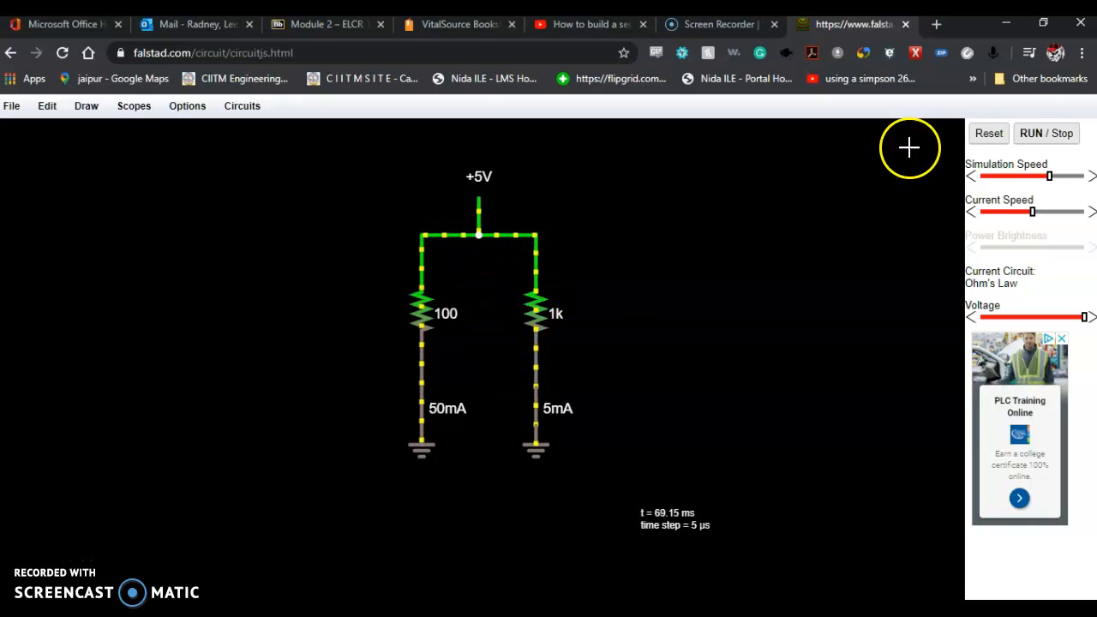
Stop the simulation, and undo the stray wire drawn across the top of the circuit
click(1047, 137)
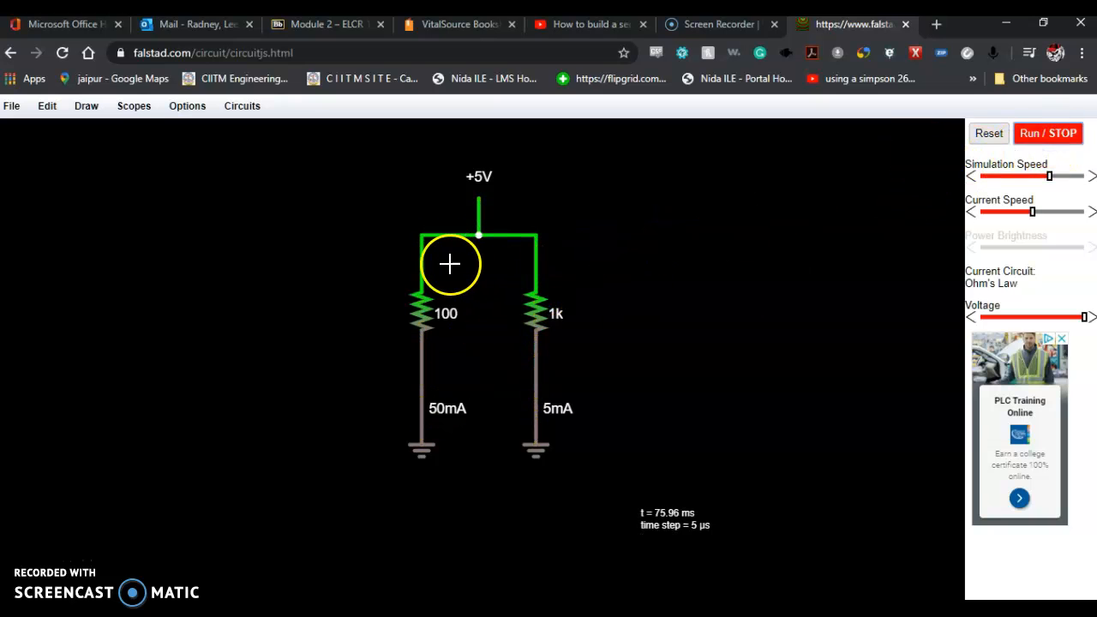
drag(455, 237, 591, 233)
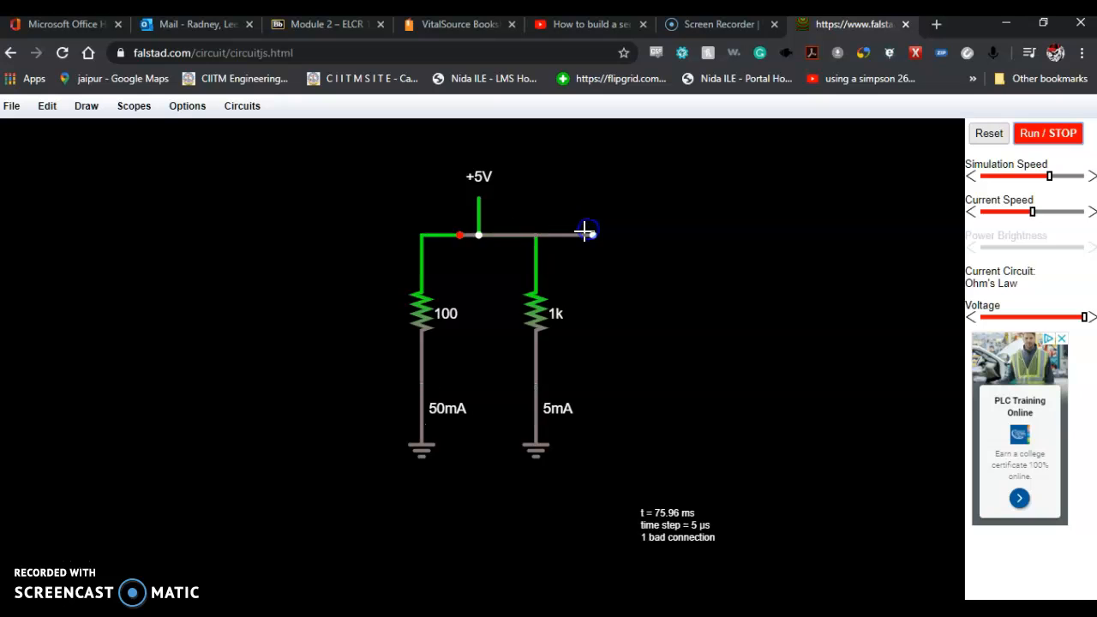
click(47, 106)
click(63, 130)
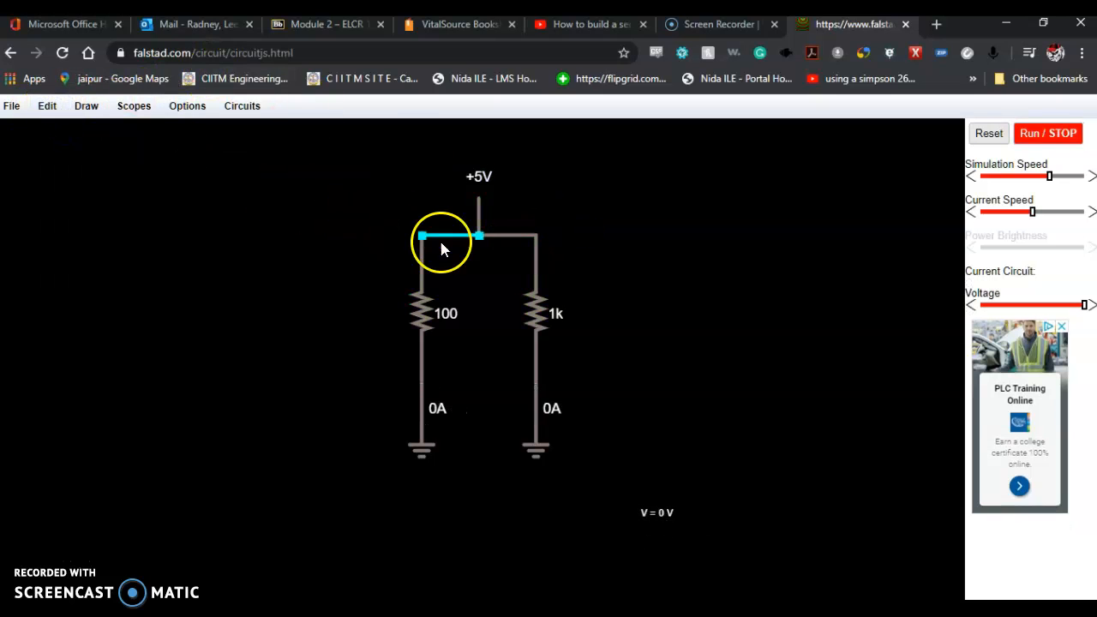
Move the two top wires away from the +5V source, and stack the 1k resistor above the 100 ohm resistor to its right
drag(442, 238, 336, 199)
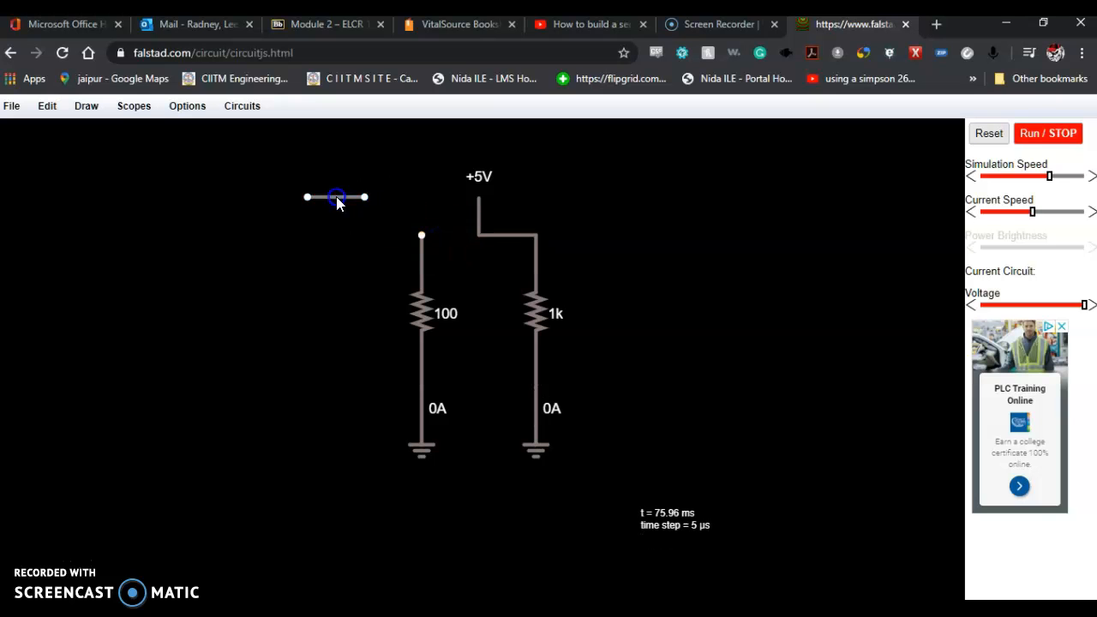
drag(521, 237, 593, 232)
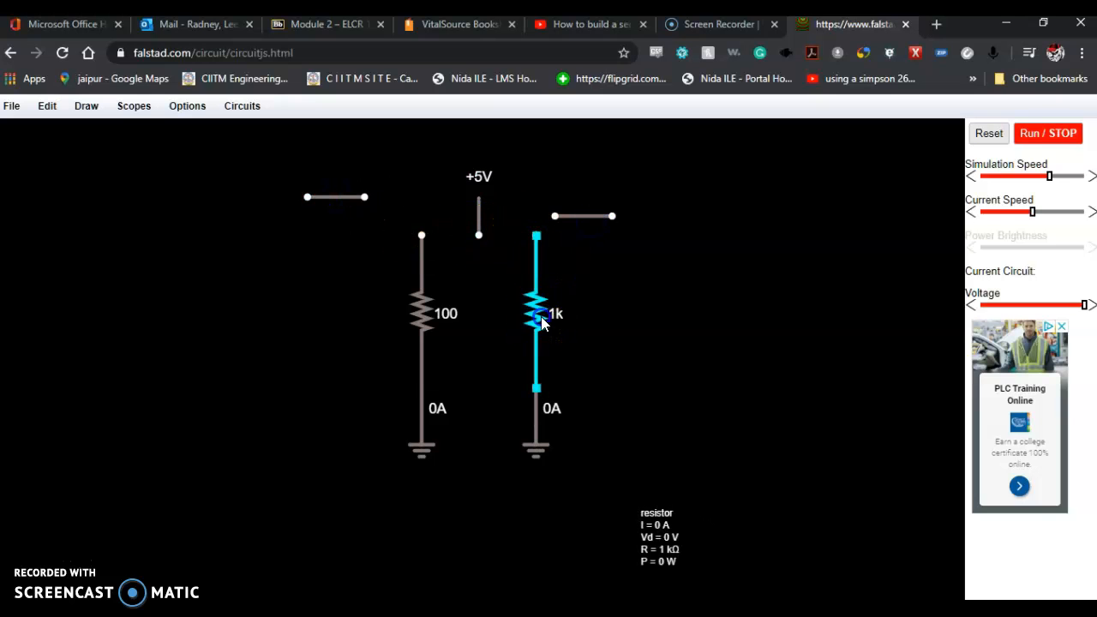
drag(543, 318, 674, 326)
drag(429, 312, 695, 460)
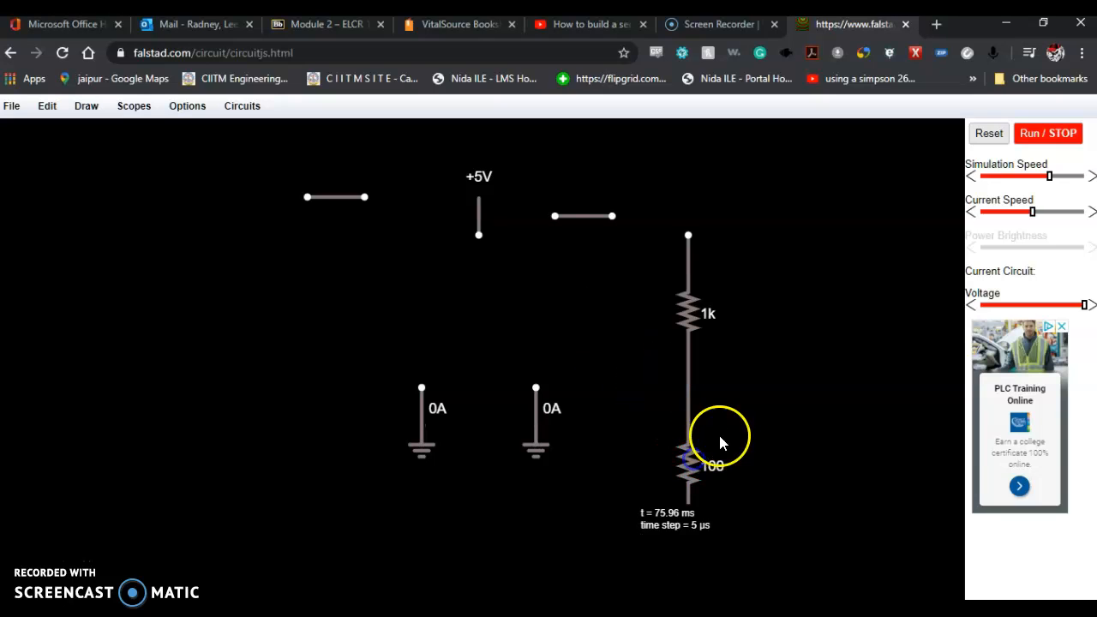
drag(691, 315, 691, 257)
drag(690, 445, 699, 402)
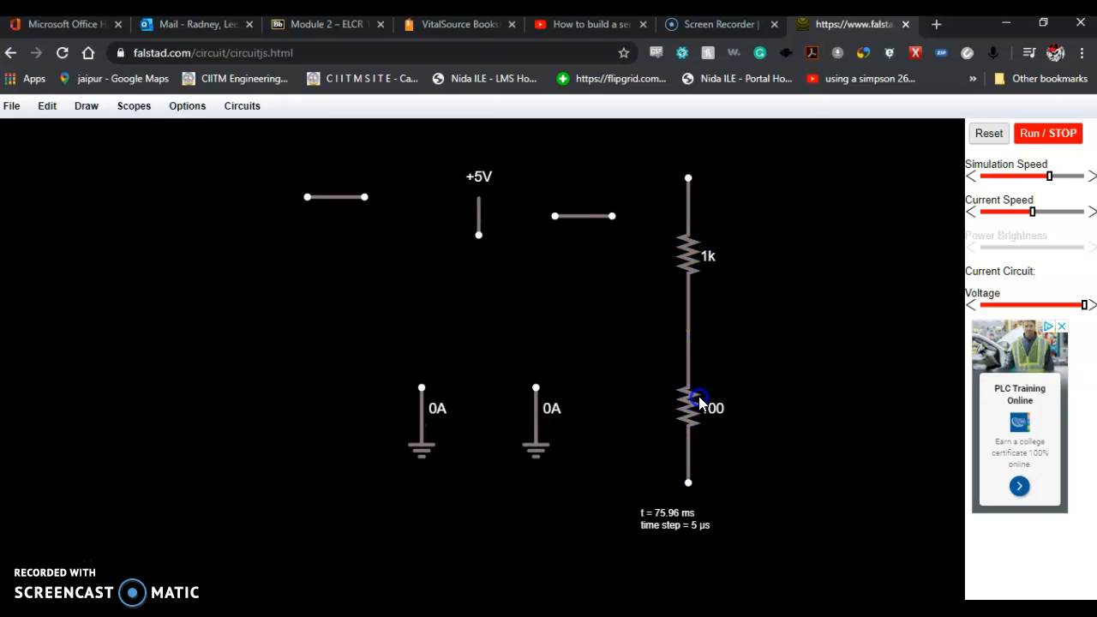
Delete the detached wire between the +5V source and the resistor column
right_click(579, 217)
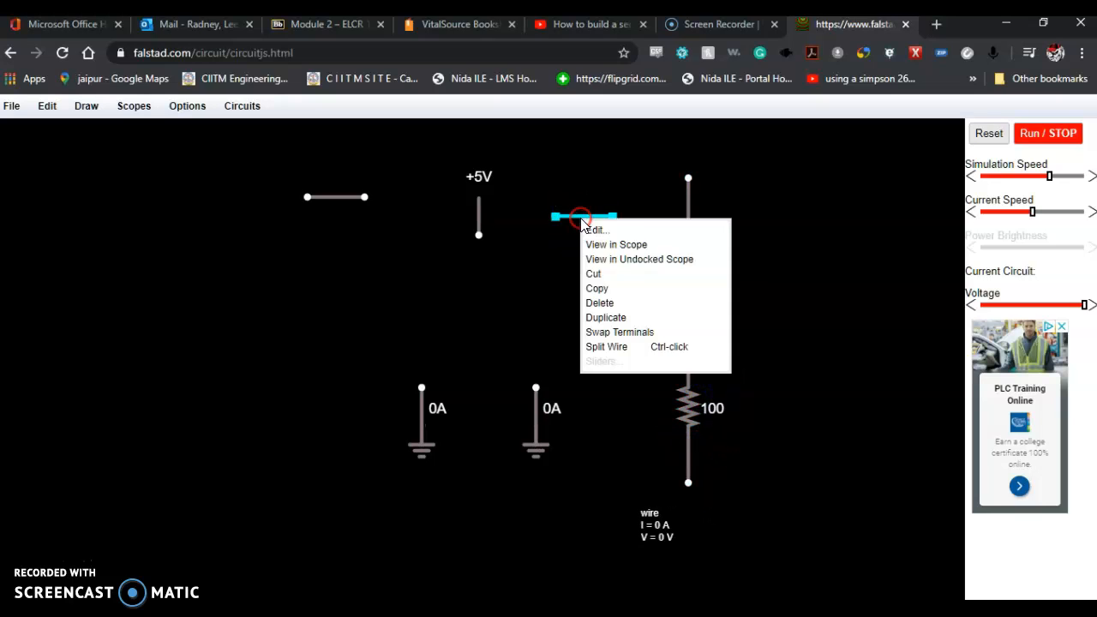
click(610, 303)
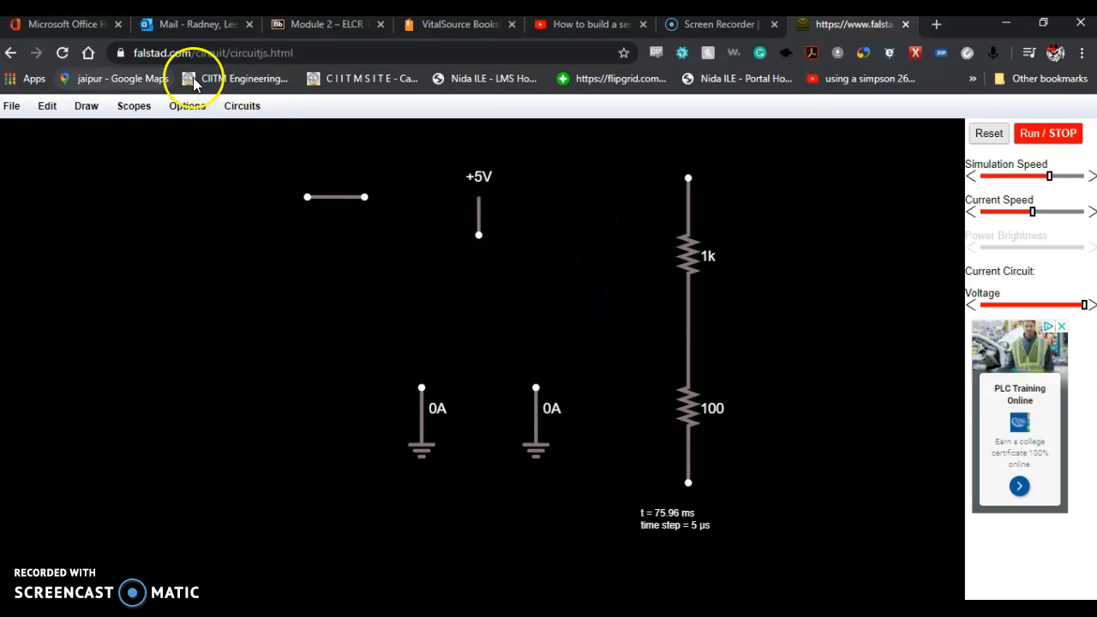
Add a vertical two-terminal voltage source, and position it left of the stacked resistors, midway along their height
click(96, 108)
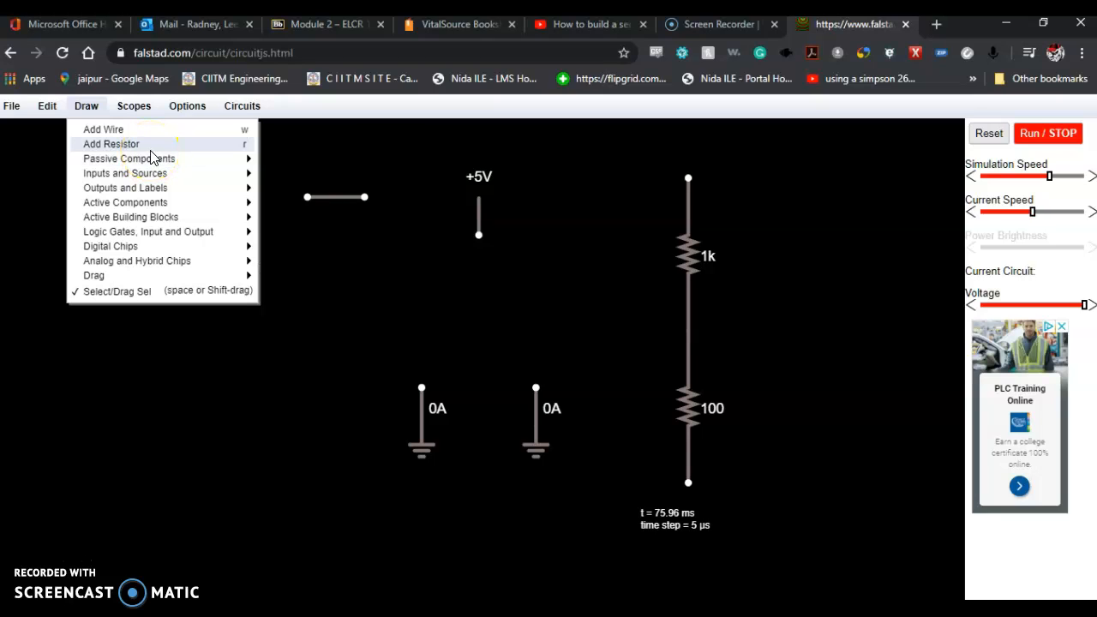
mouse_move(145, 173)
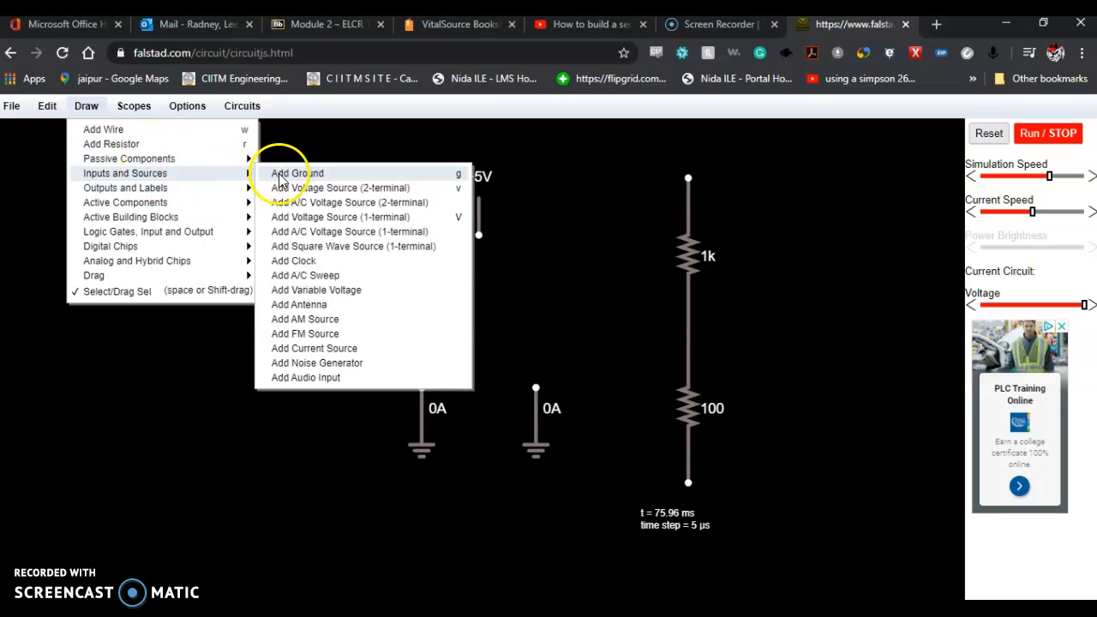
click(288, 180)
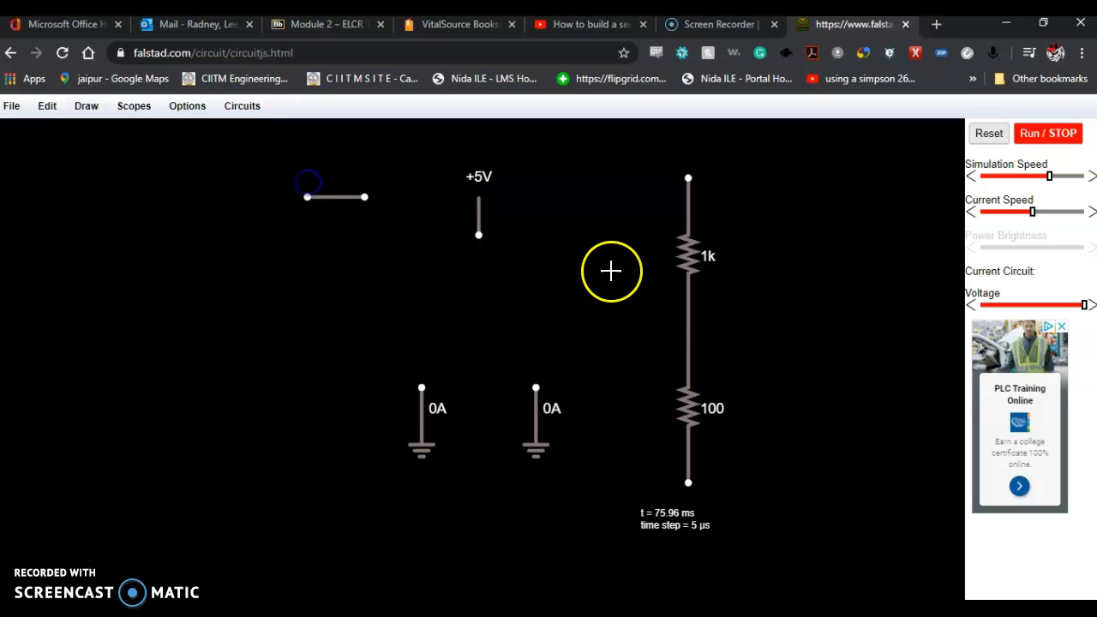
mouse_move(593, 274)
mouse_down()
mouse_move(588, 392)
mouse_move(540, 272)
mouse_move(575, 196)
mouse_move(591, 198)
mouse_up()
click(591, 244)
drag(591, 252, 588, 338)
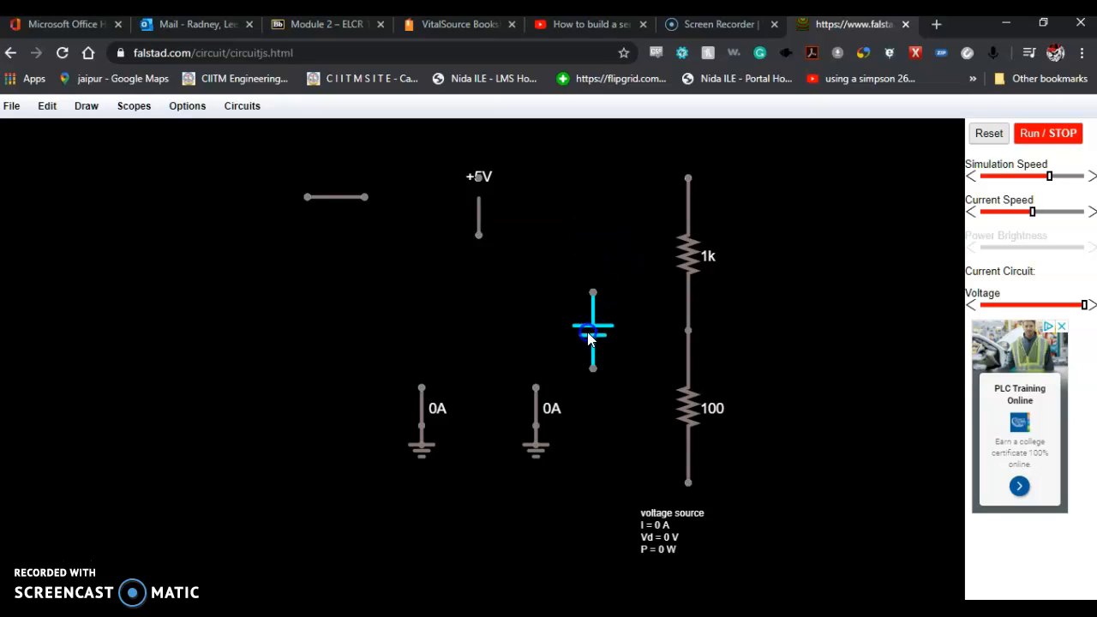
Cut the leftover vertical wire and its ground symbol just below and left of the new voltage source
click(534, 387)
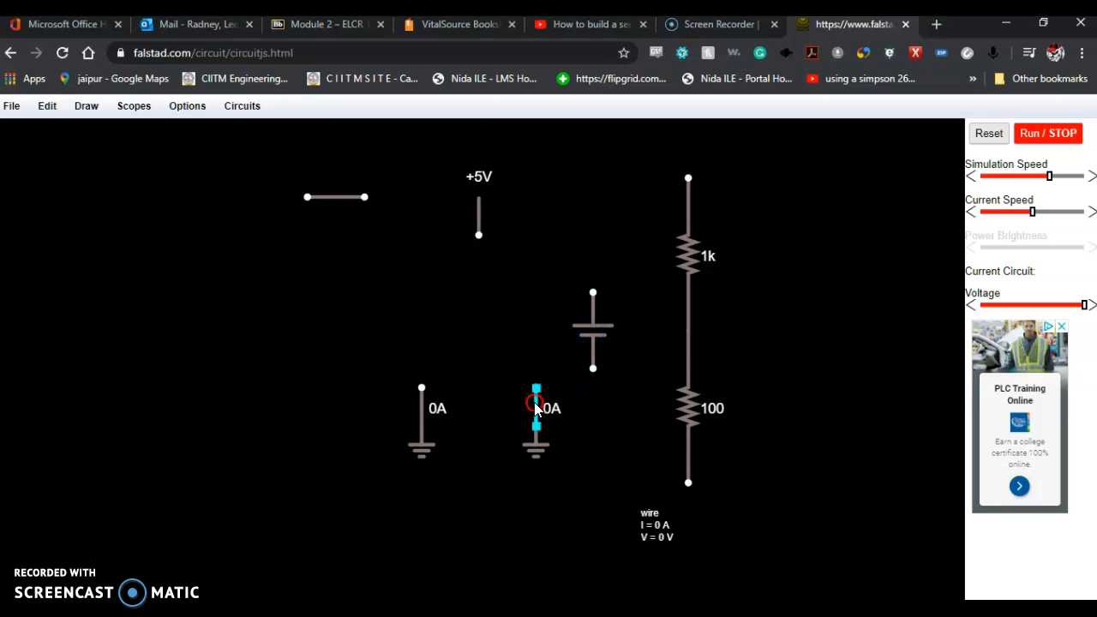
right_click(532, 399)
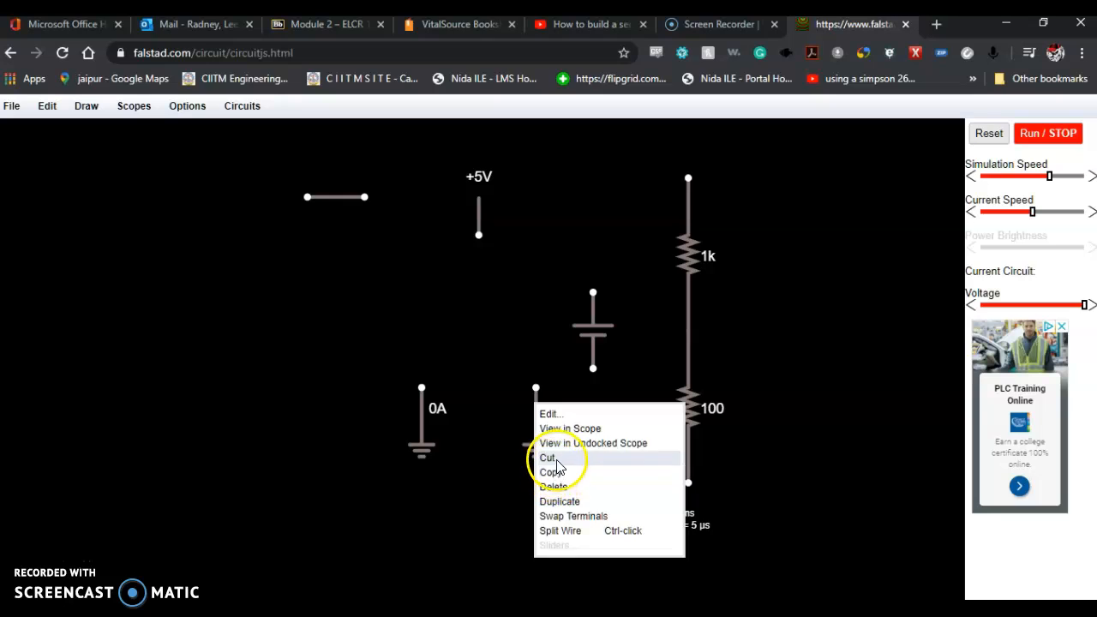
click(555, 458)
right_click(538, 435)
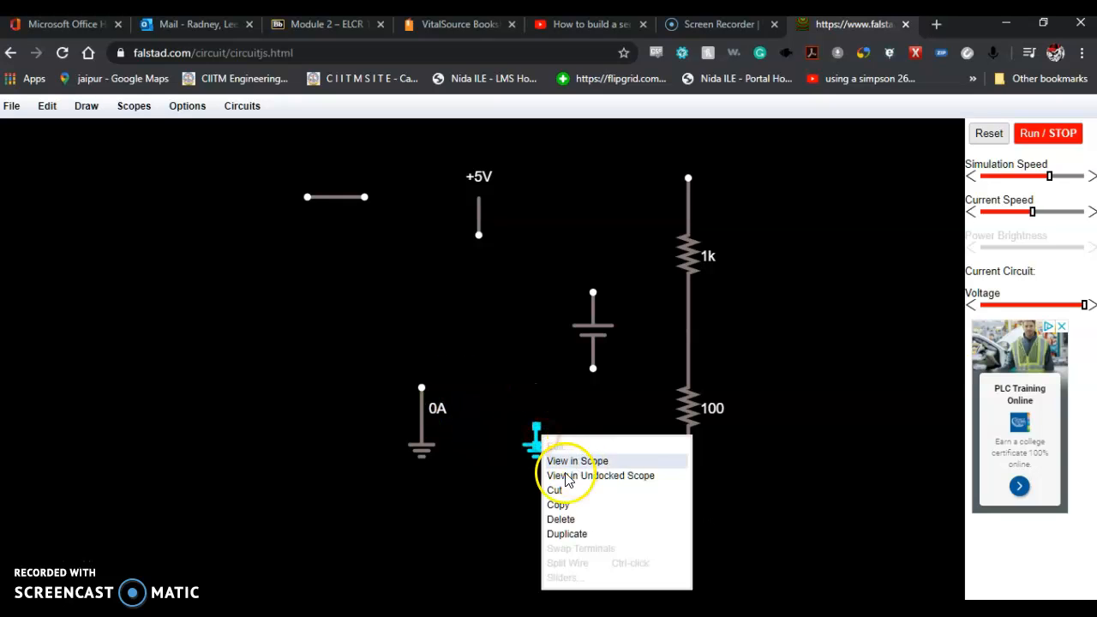
click(561, 483)
right_click(550, 457)
click(557, 488)
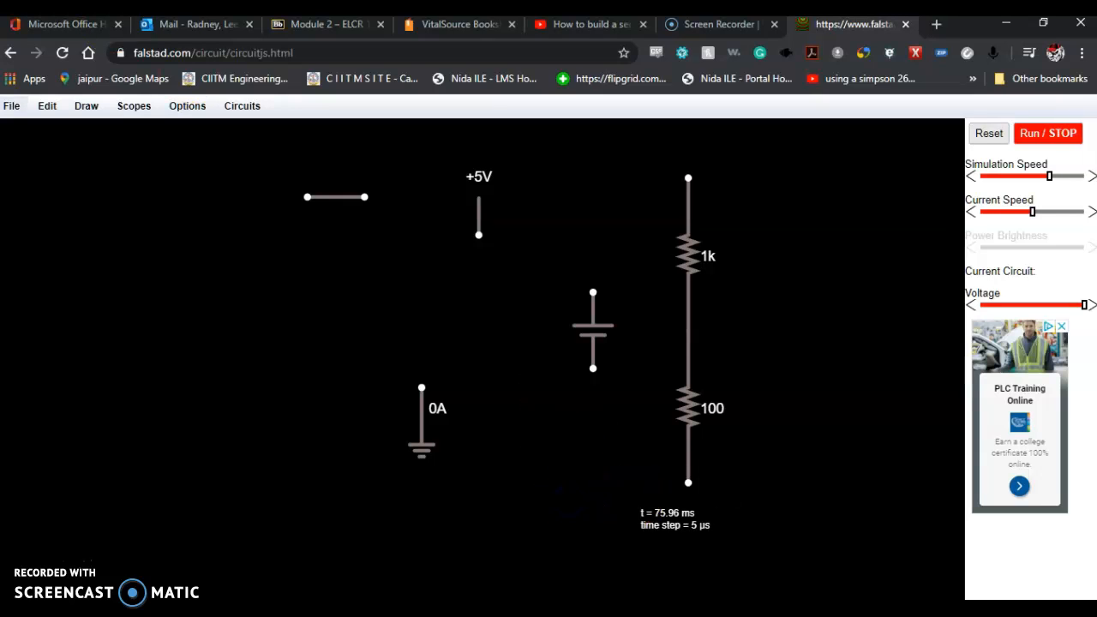
Wire the voltage source's terminals to the ends of the 1k and 100 ohm resistor column, closing the loop, and run the simulation
click(86, 107)
click(95, 133)
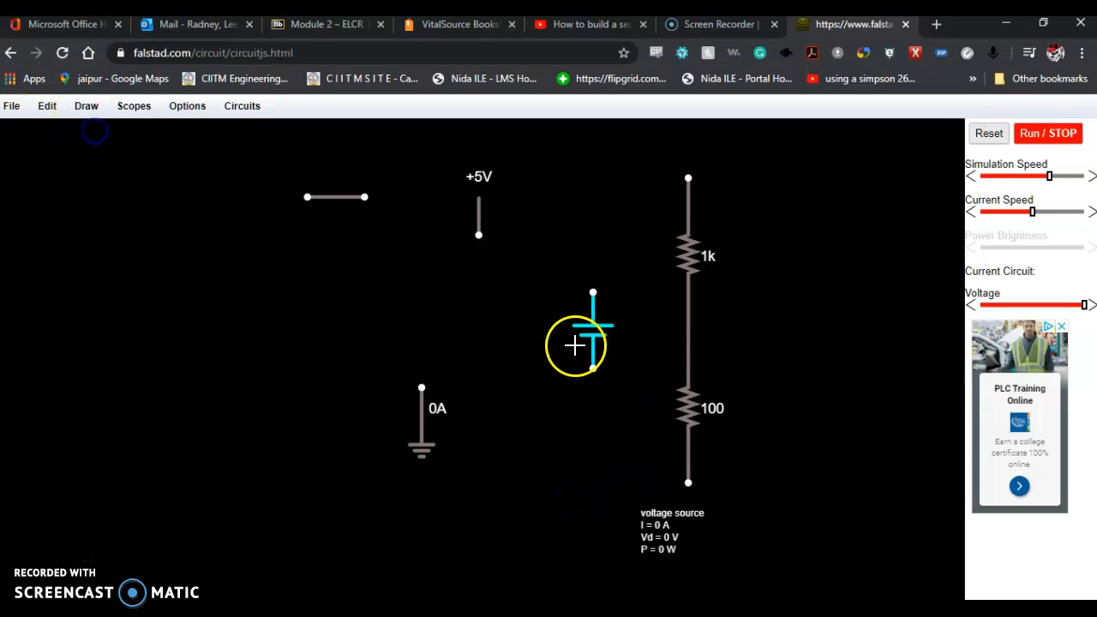
drag(593, 271, 593, 177)
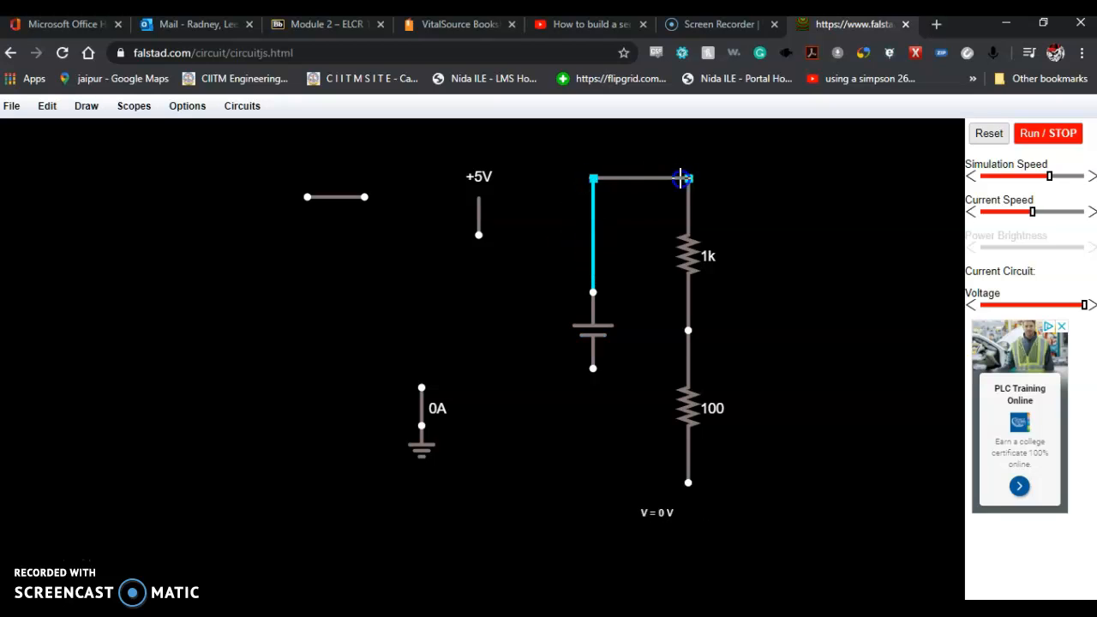
mouse_move(589, 366)
mouse_down()
mouse_move(573, 465)
mouse_move(600, 496)
mouse_move(602, 484)
mouse_up()
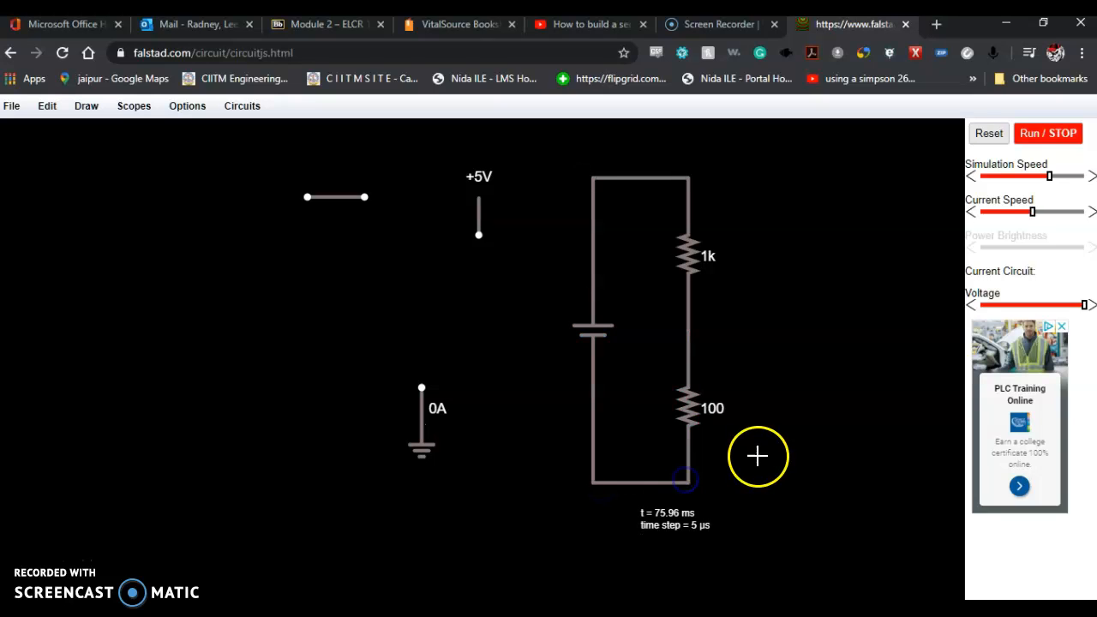
click(1041, 133)
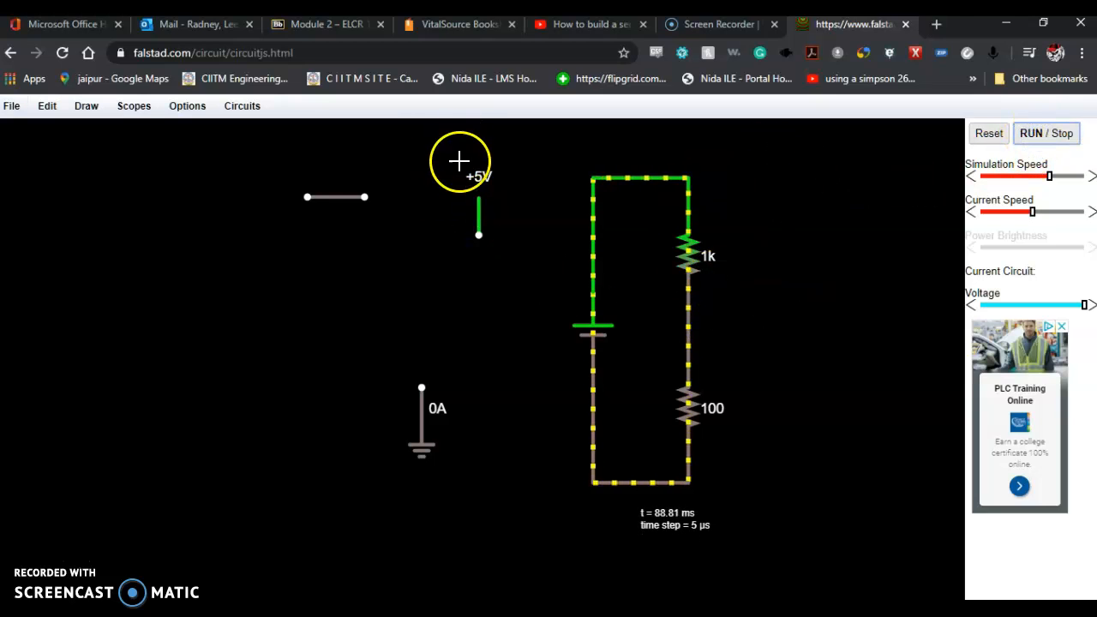
Cut the unused +5V source, the loose horizontal wire, and the remaining vertical wire with its ground symbol
right_click(478, 215)
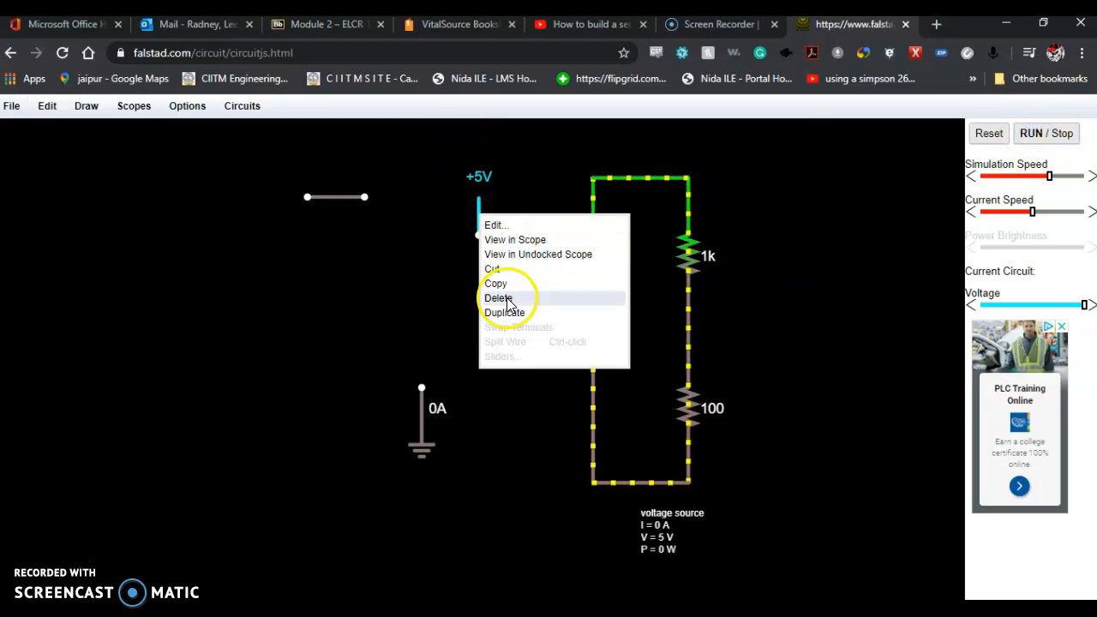
click(506, 269)
right_click(345, 199)
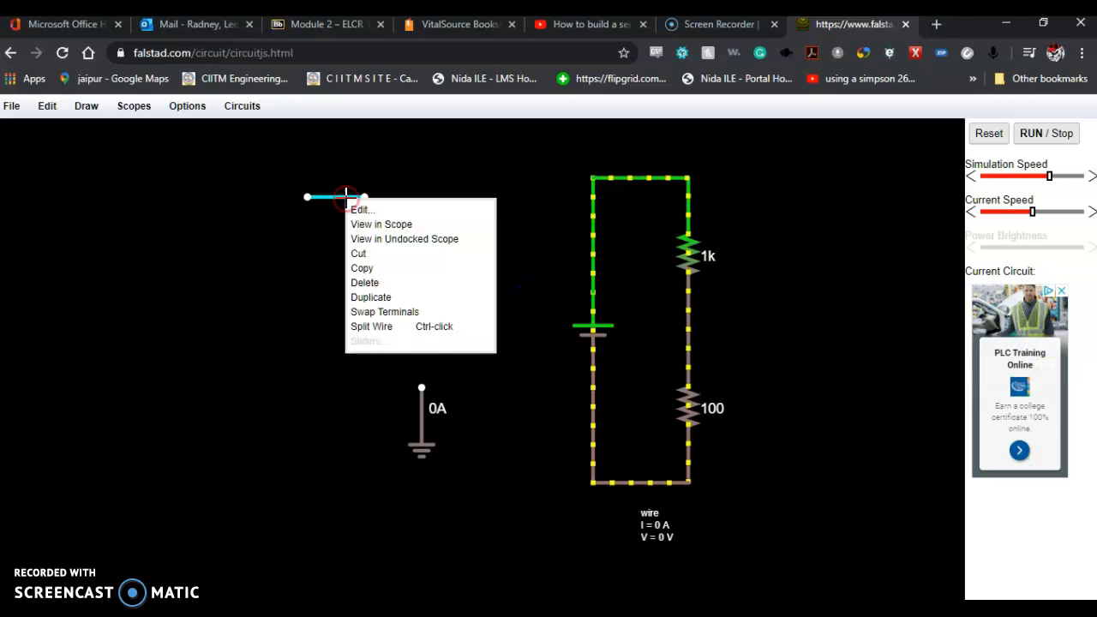
click(380, 254)
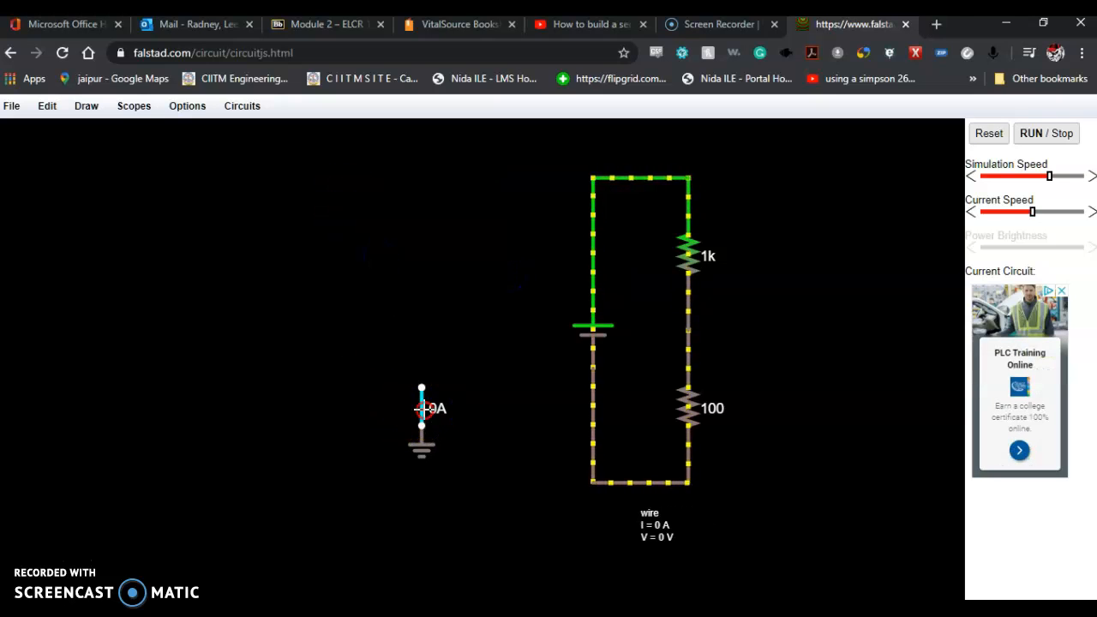
right_click(421, 410)
click(457, 474)
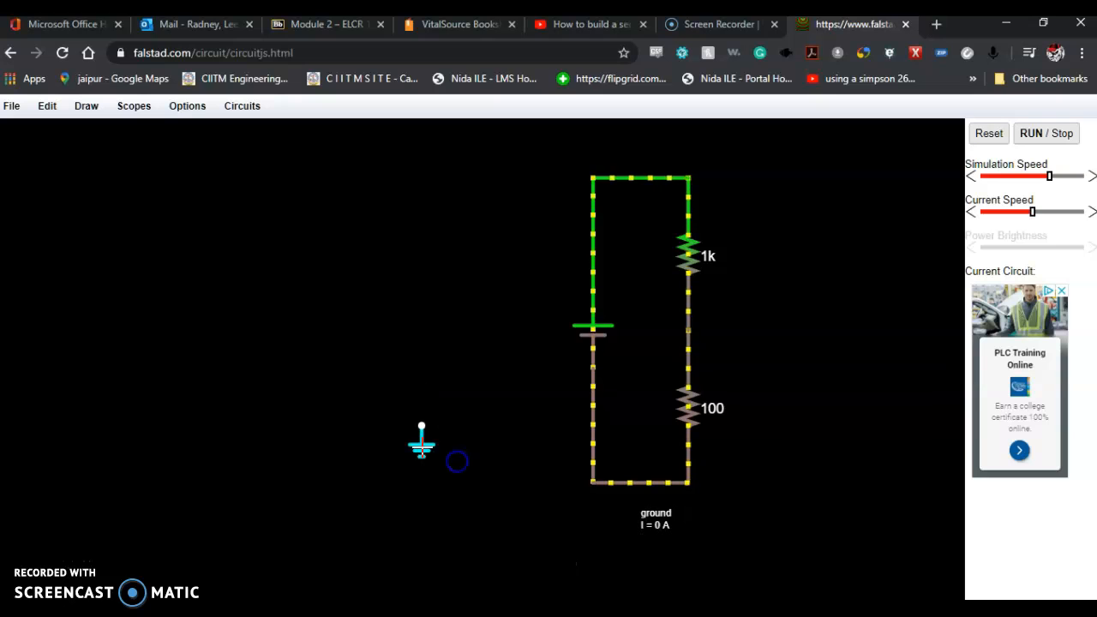
right_click(423, 441)
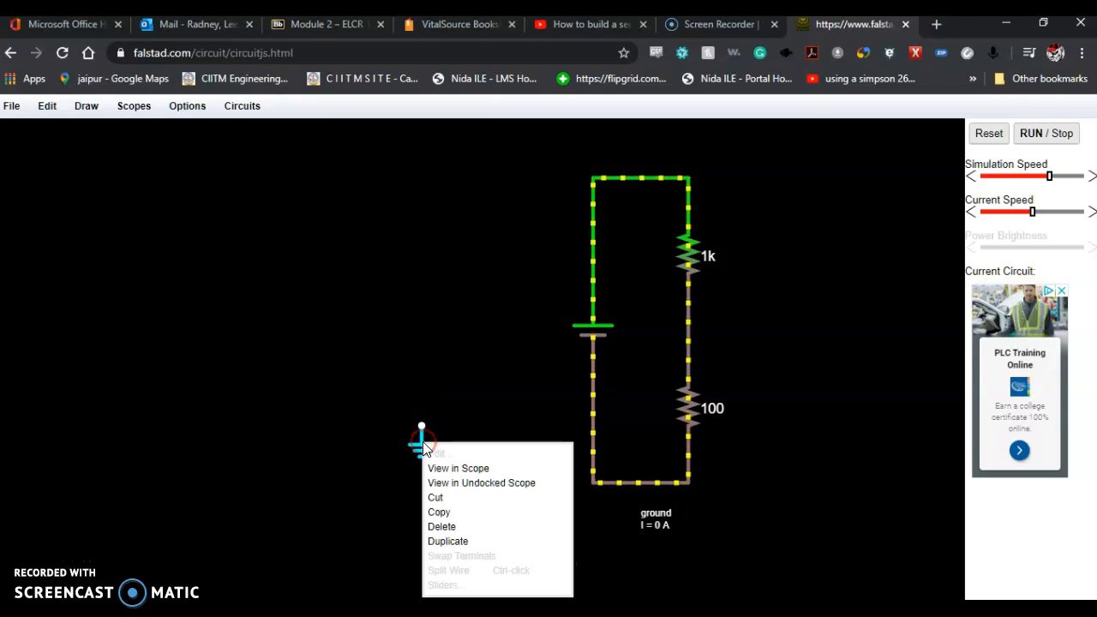
click(435, 496)
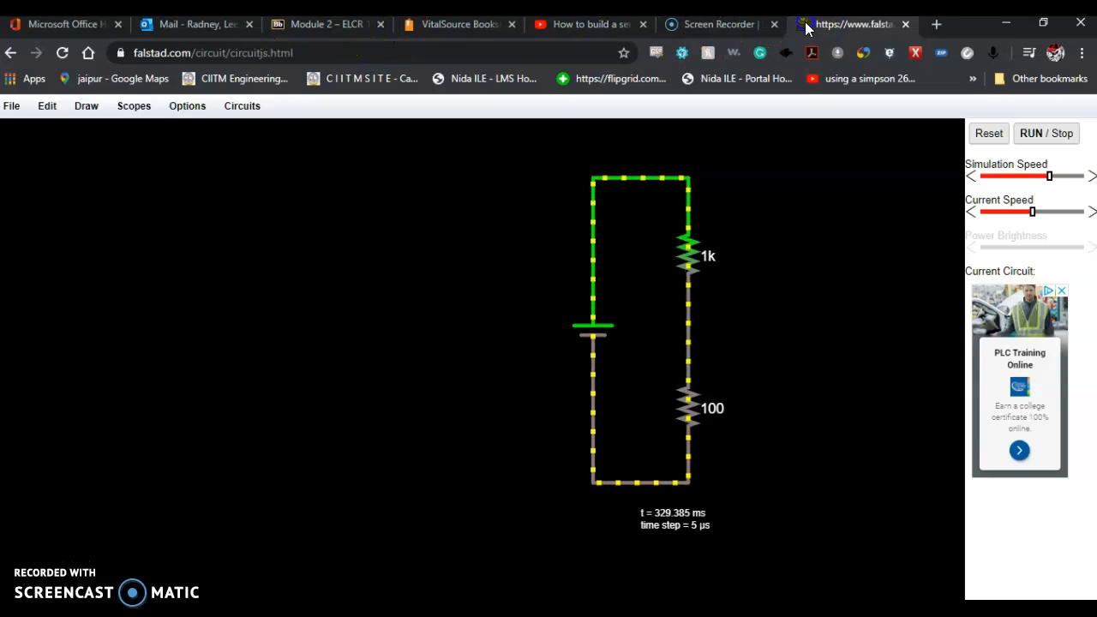
Return to the circuit simulator's main page, open its Directions page, and look through the instructions
click(11, 54)
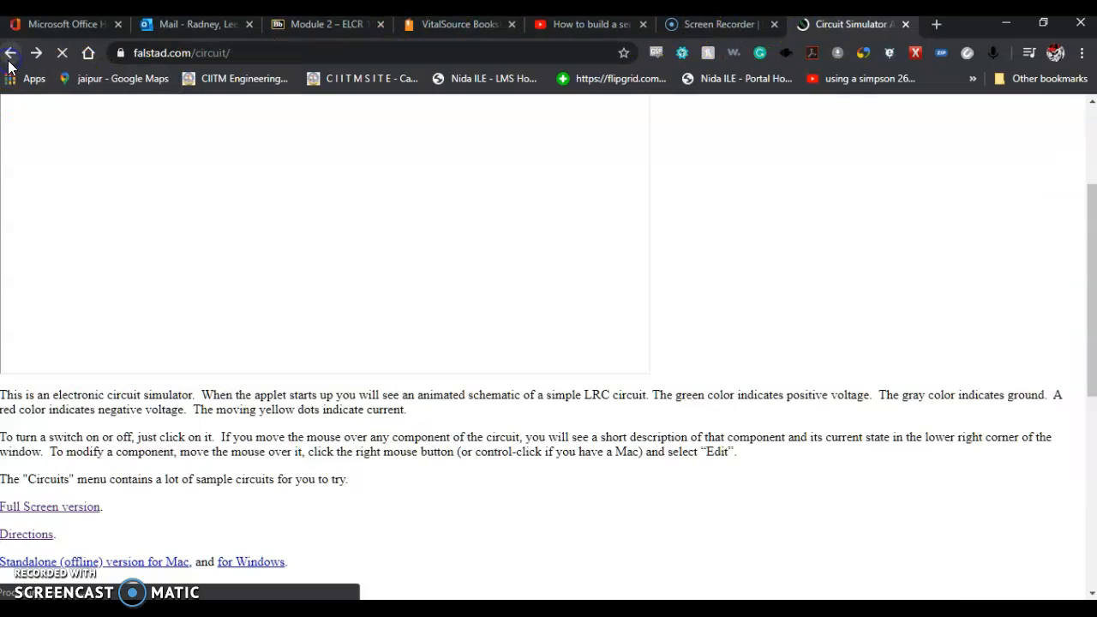
click(22, 535)
scroll(172, 342, down, 3)
scroll(141, 525, up, 3)
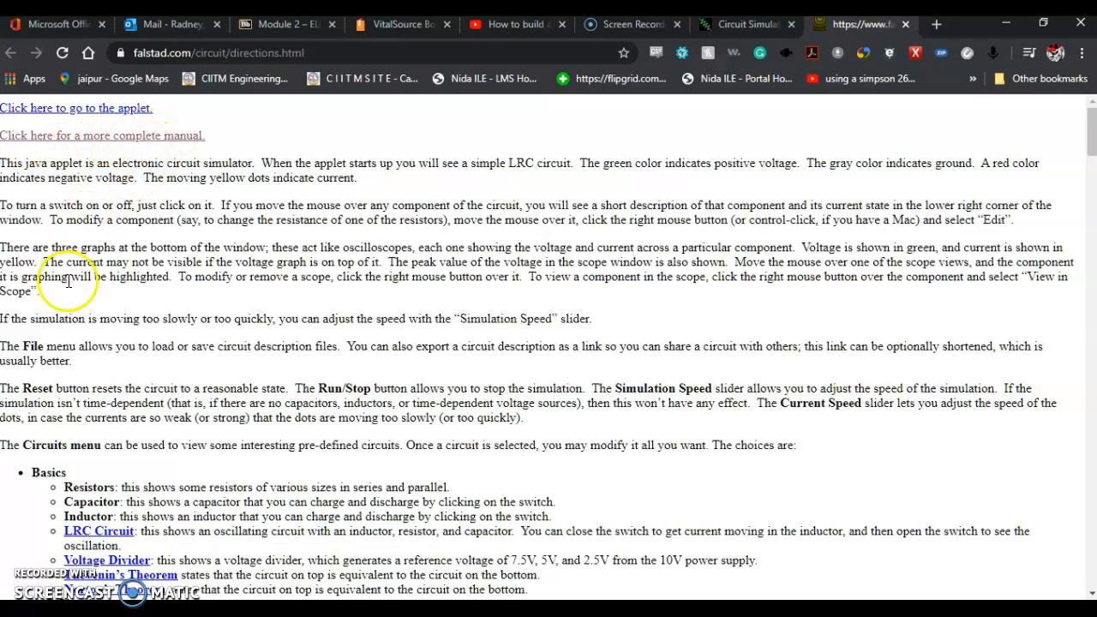
click(42, 563)
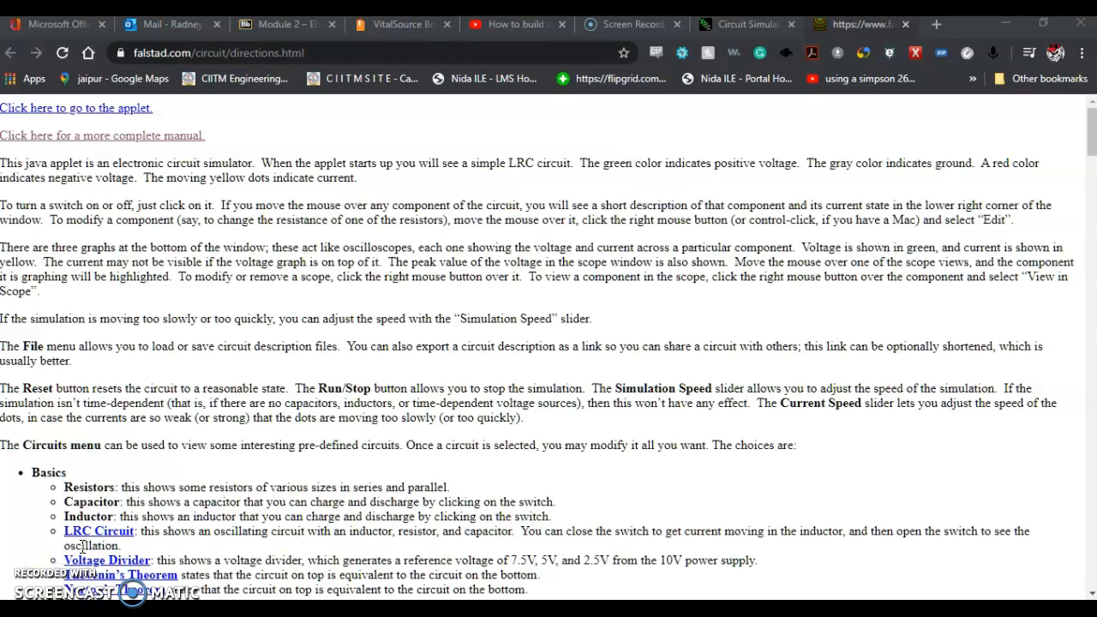